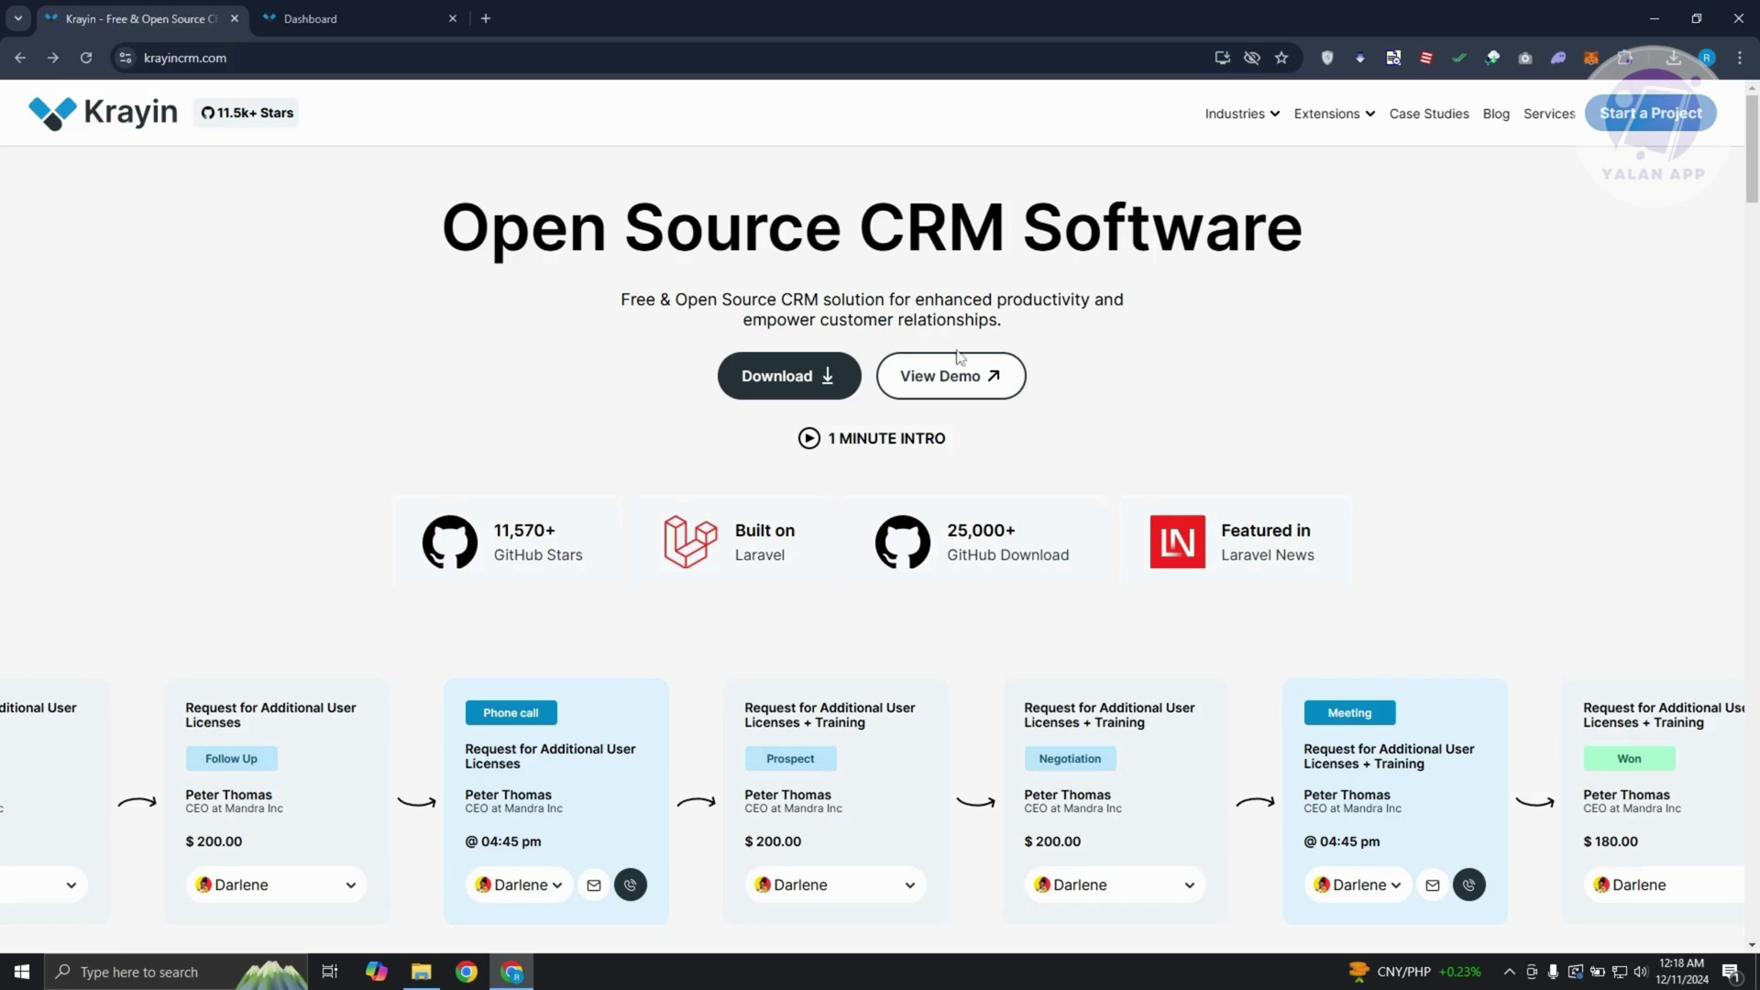
# Step: Switch to the Krayin admin dashboard and scroll through its revenue and lead statistics widgets
pyautogui.click(327, 13)
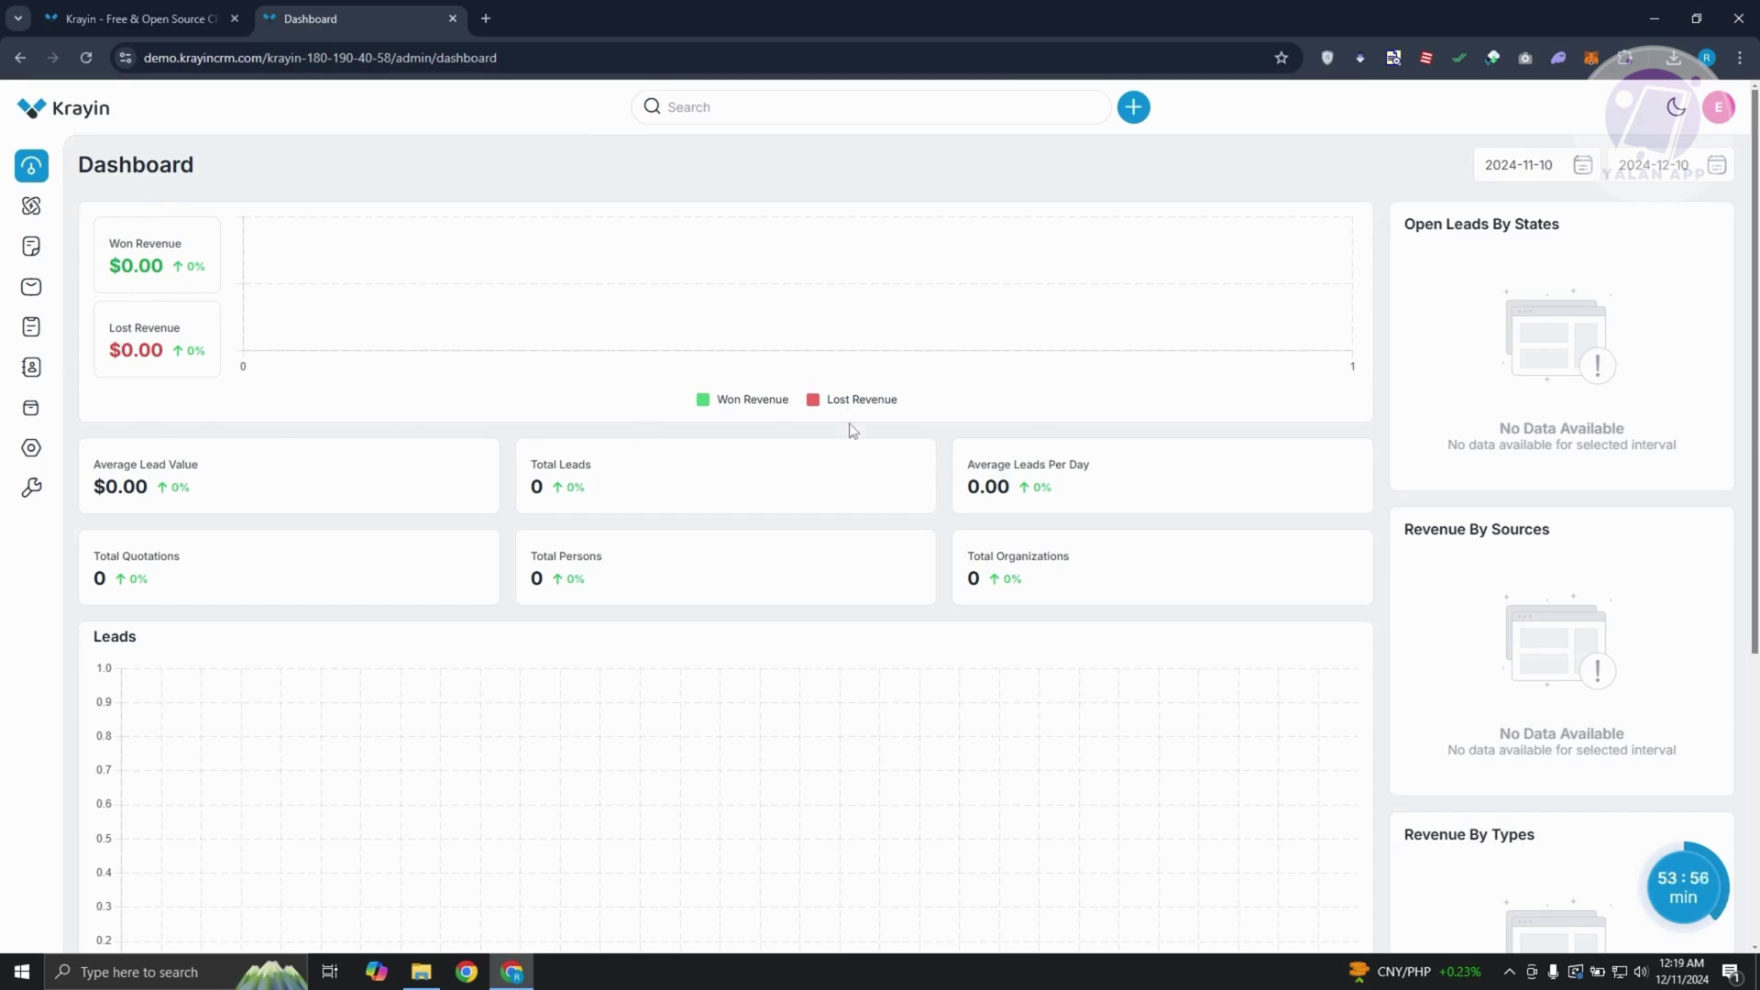
pyautogui.scroll(-1, 536, 590)
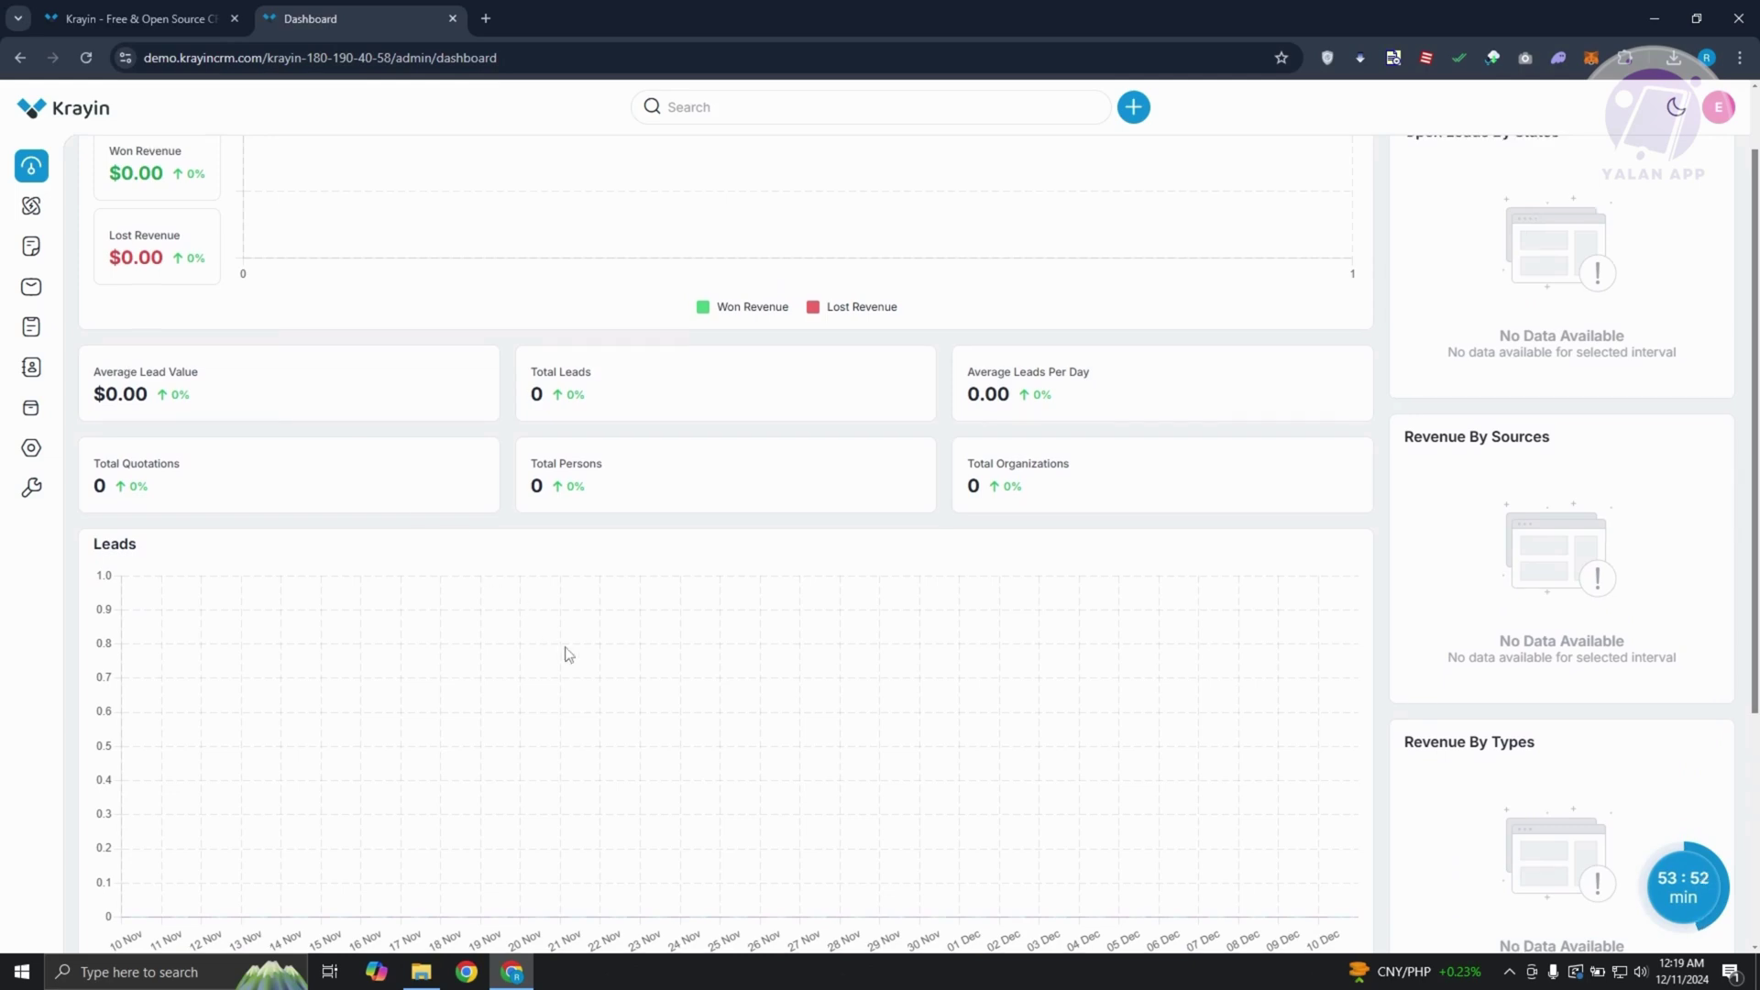
pyautogui.scroll(-4, 566, 657)
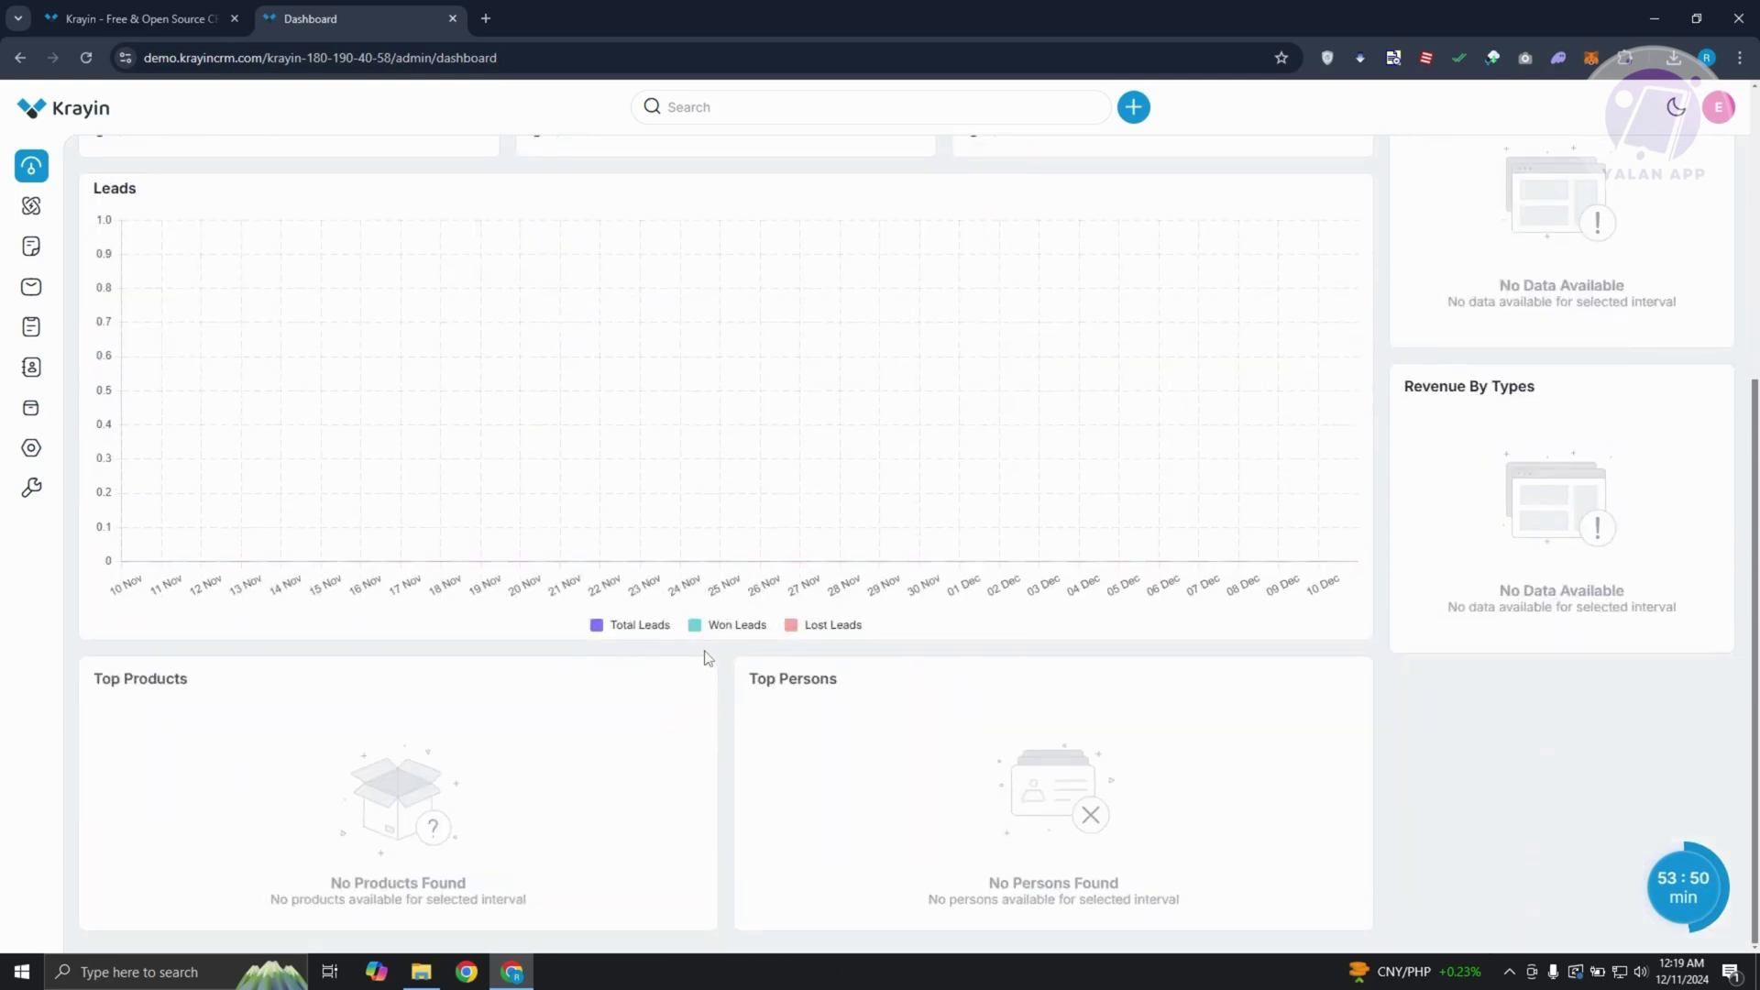
pyautogui.scroll(5, 697, 644)
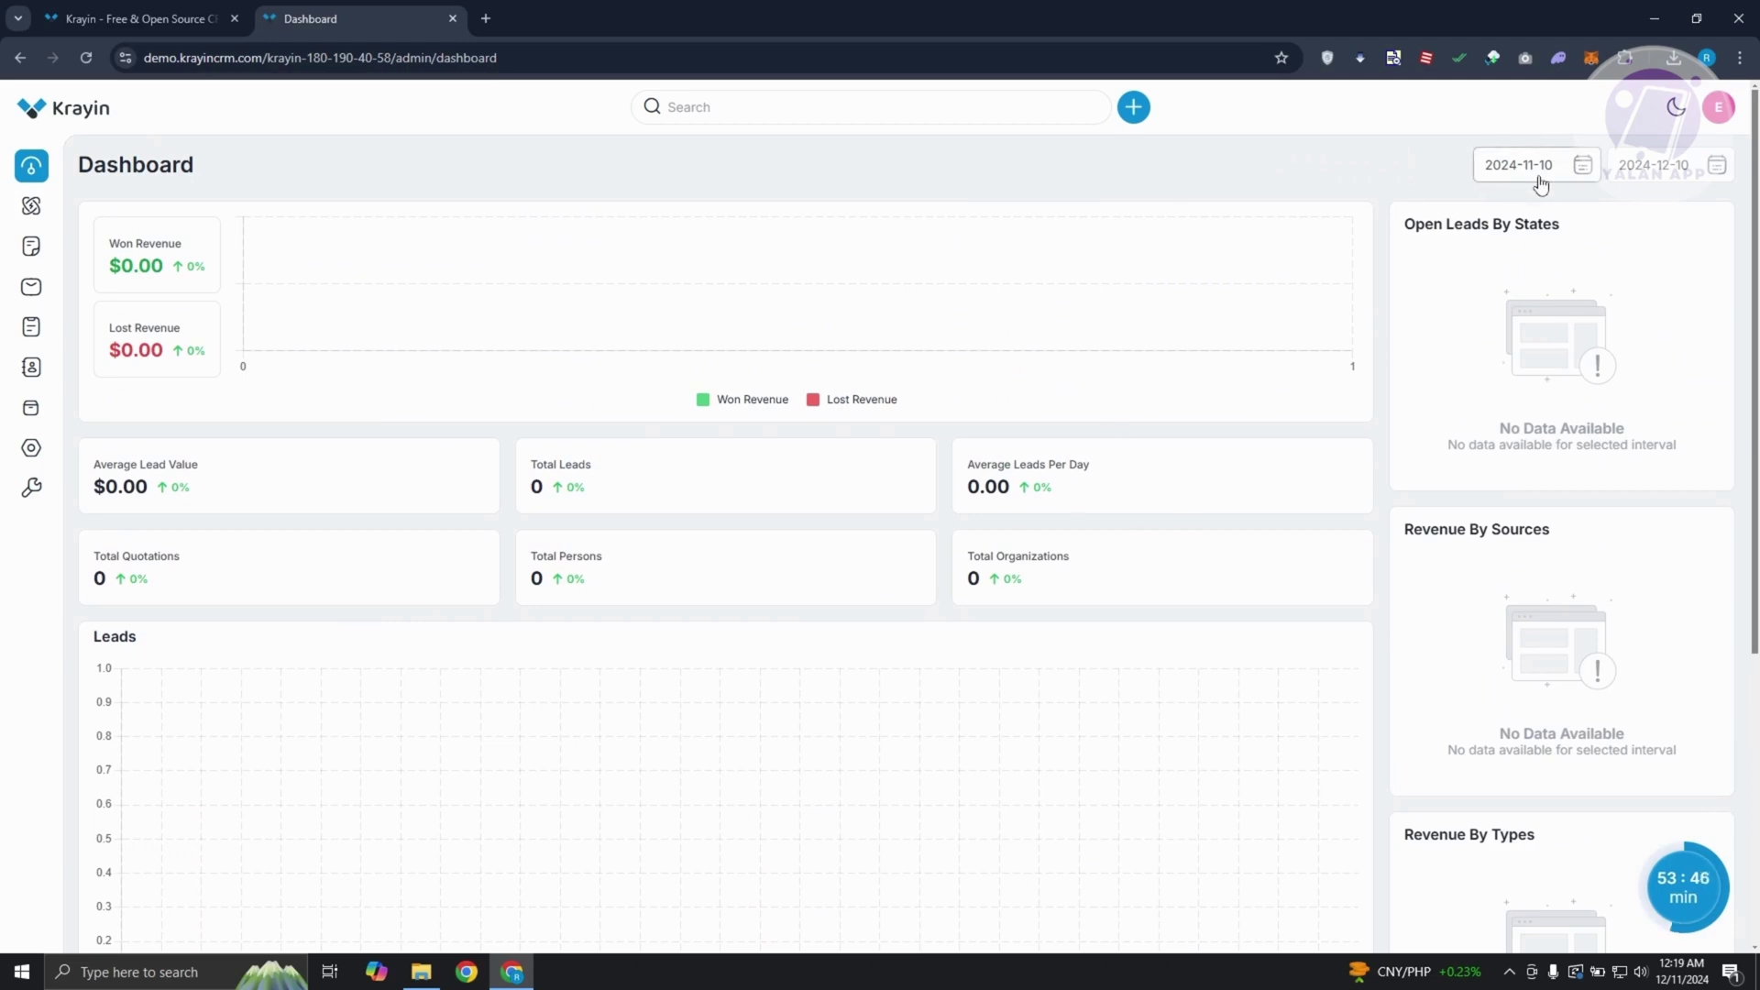
# Step: Check the start and end date calendars for the 2024-11-10 to 2024-12-10 range, then close them
pyautogui.click(1677, 185)
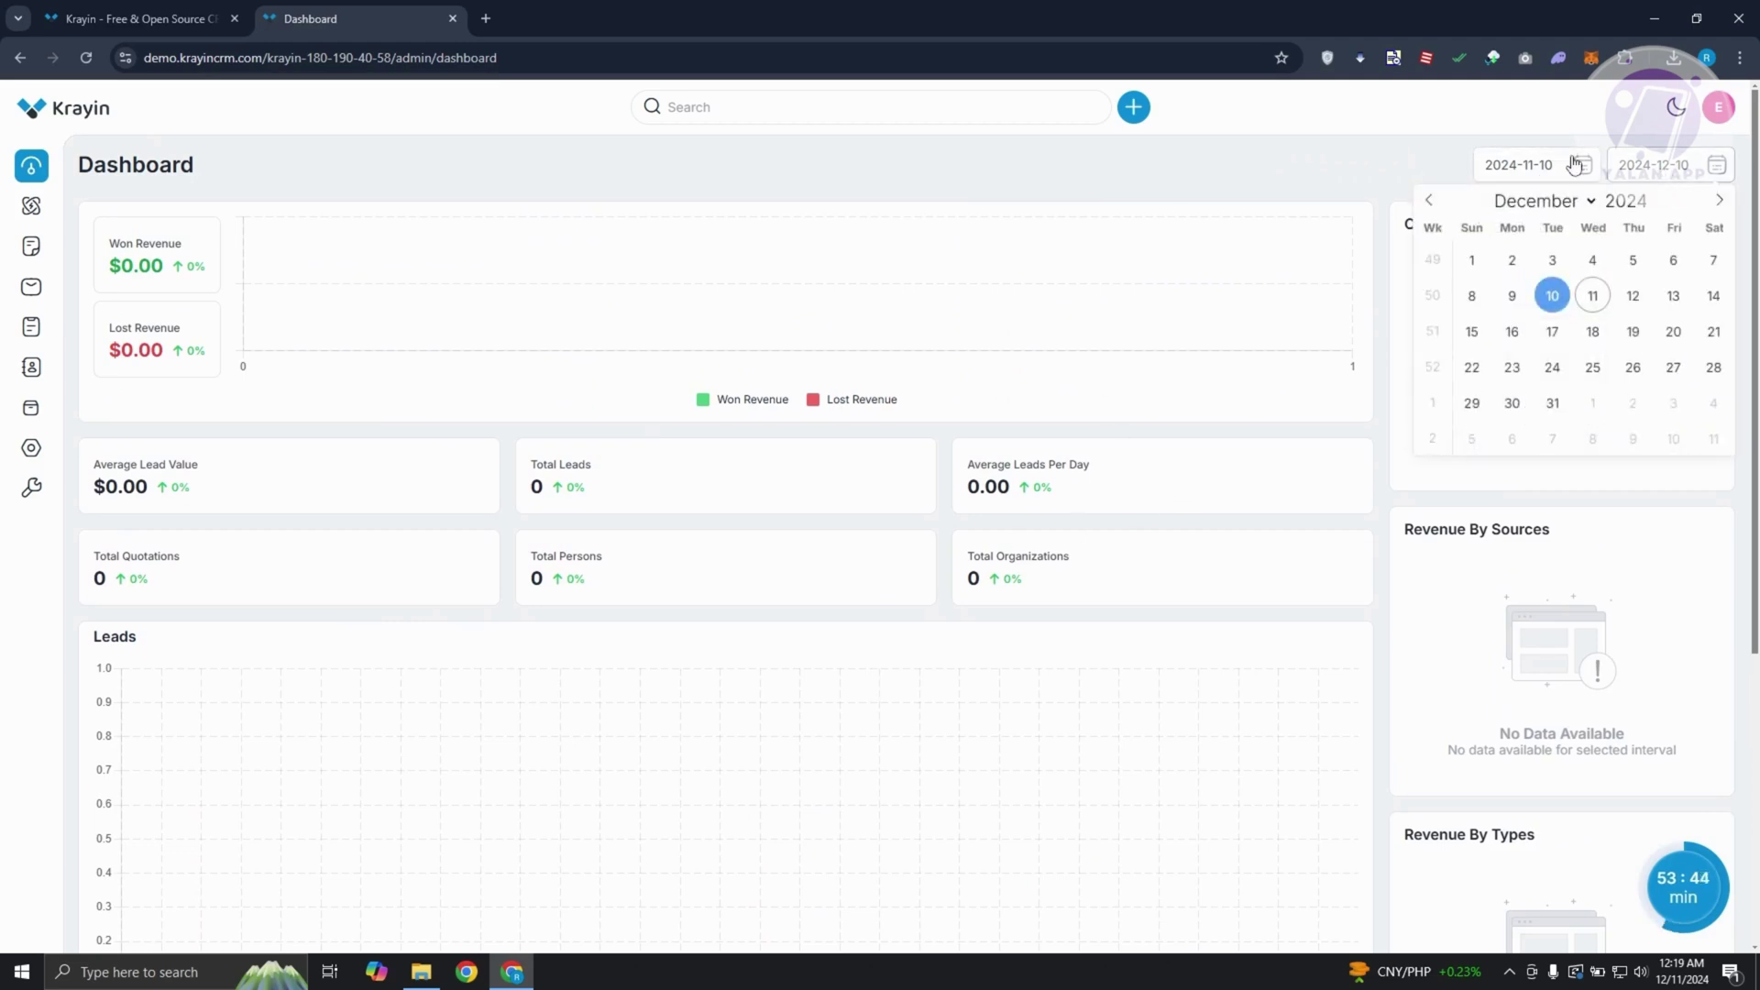
pyautogui.click(1534, 168)
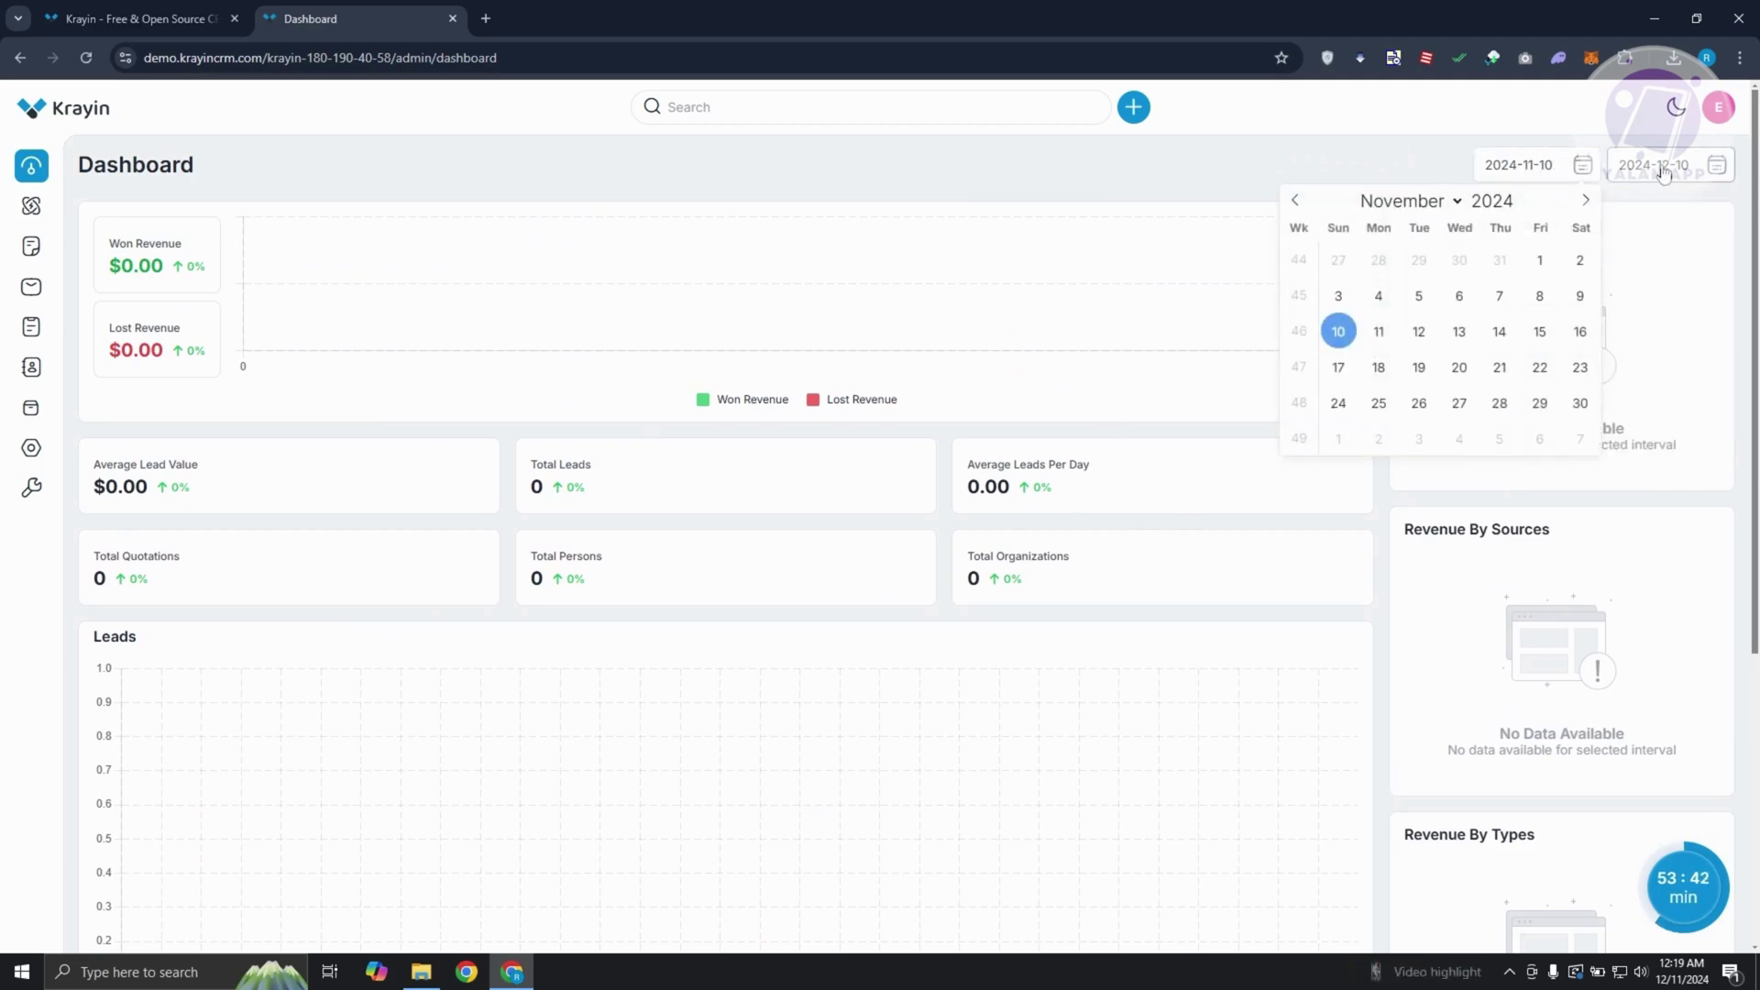
pyautogui.press('Tab')
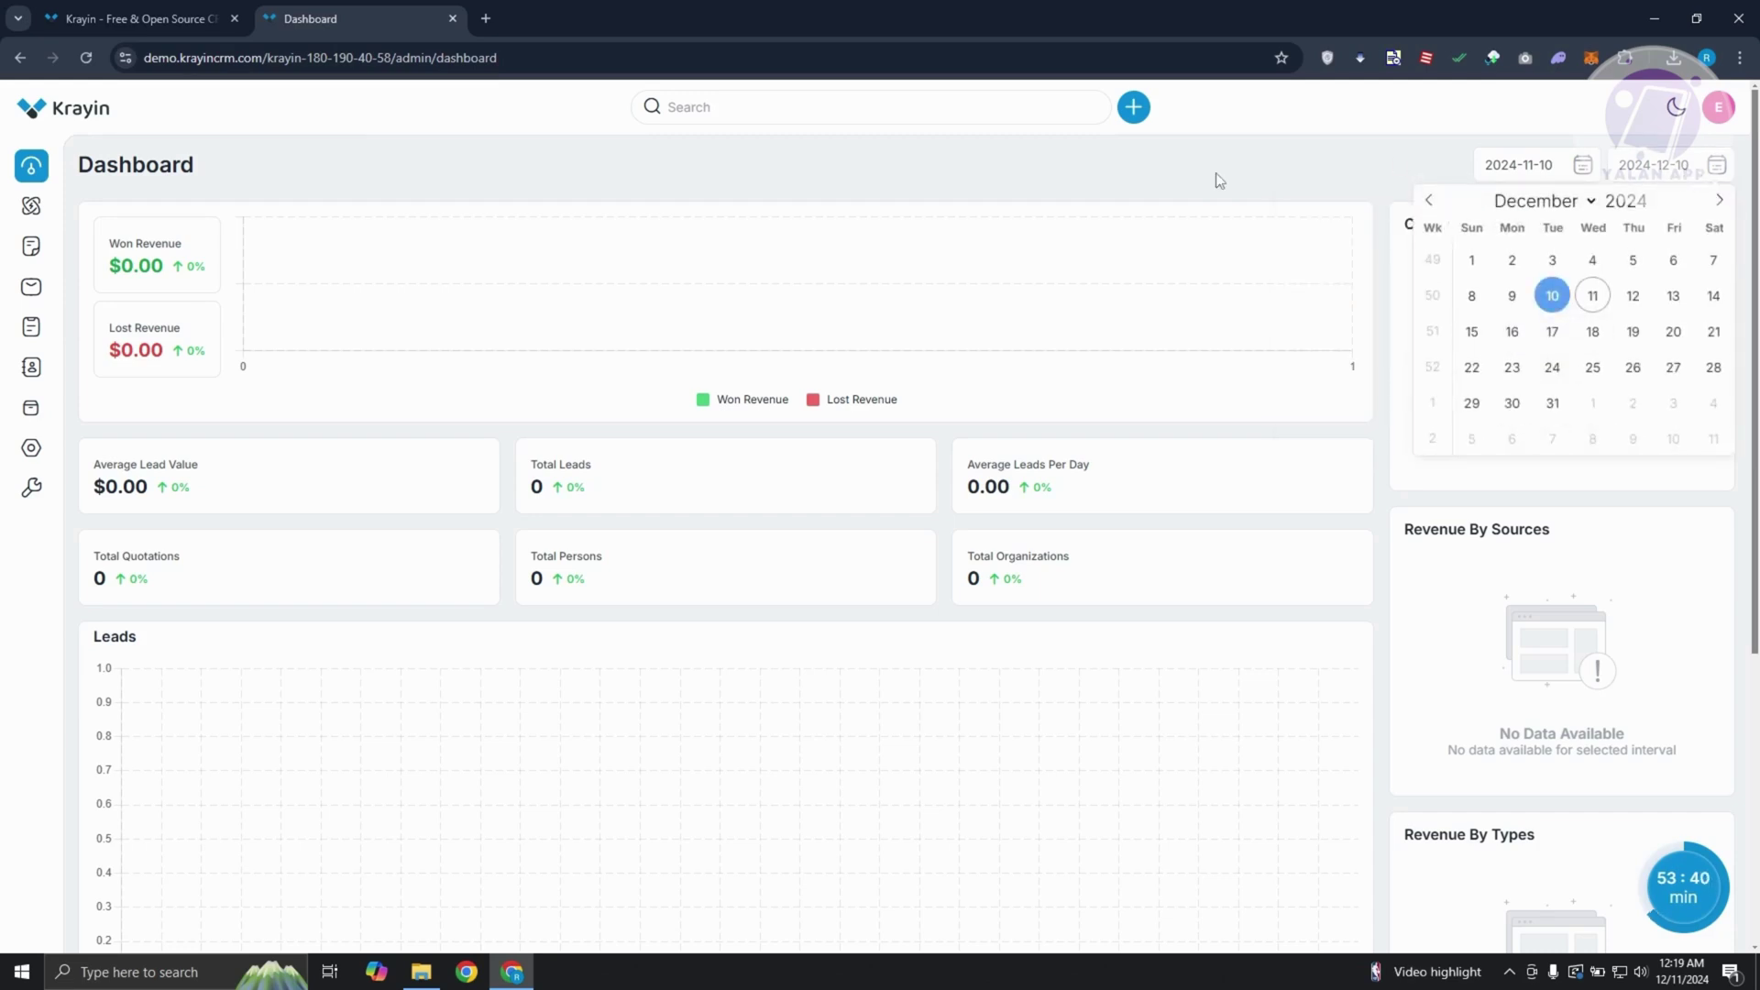
pyautogui.click(1220, 178)
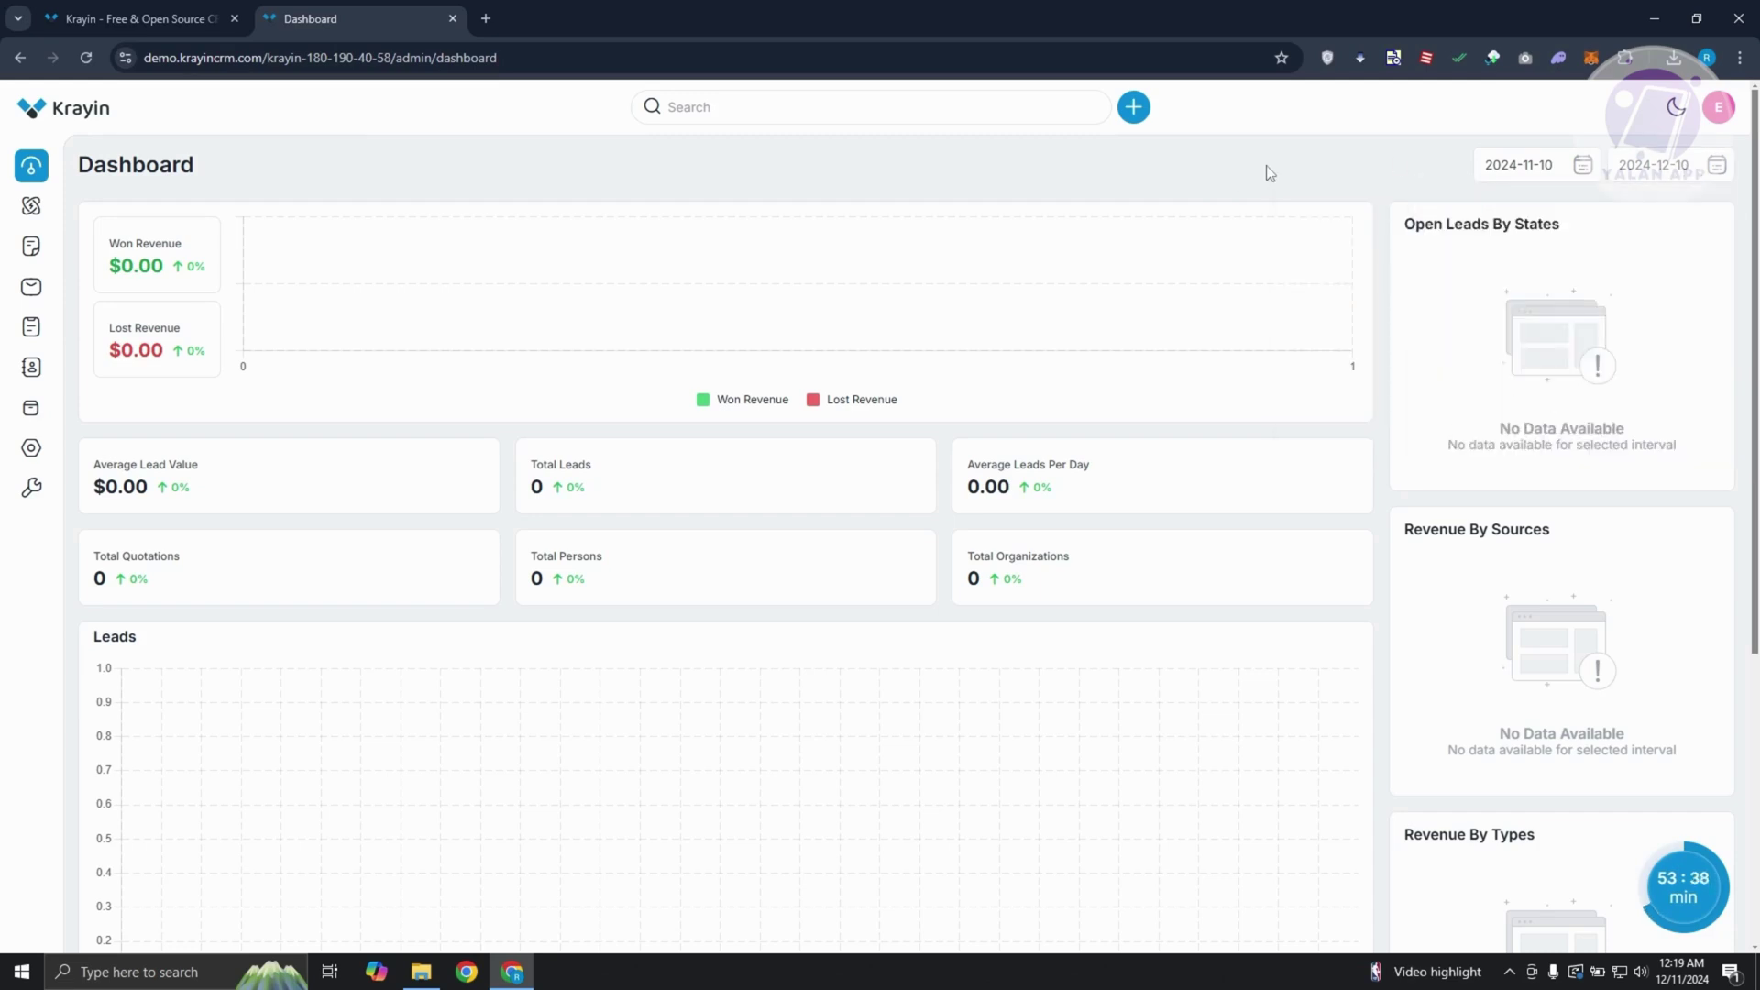
# Step: Open the Leads board, review the ProjectPulse enquiry lead's timeline, and go back to the board
pyautogui.click(66, 206)
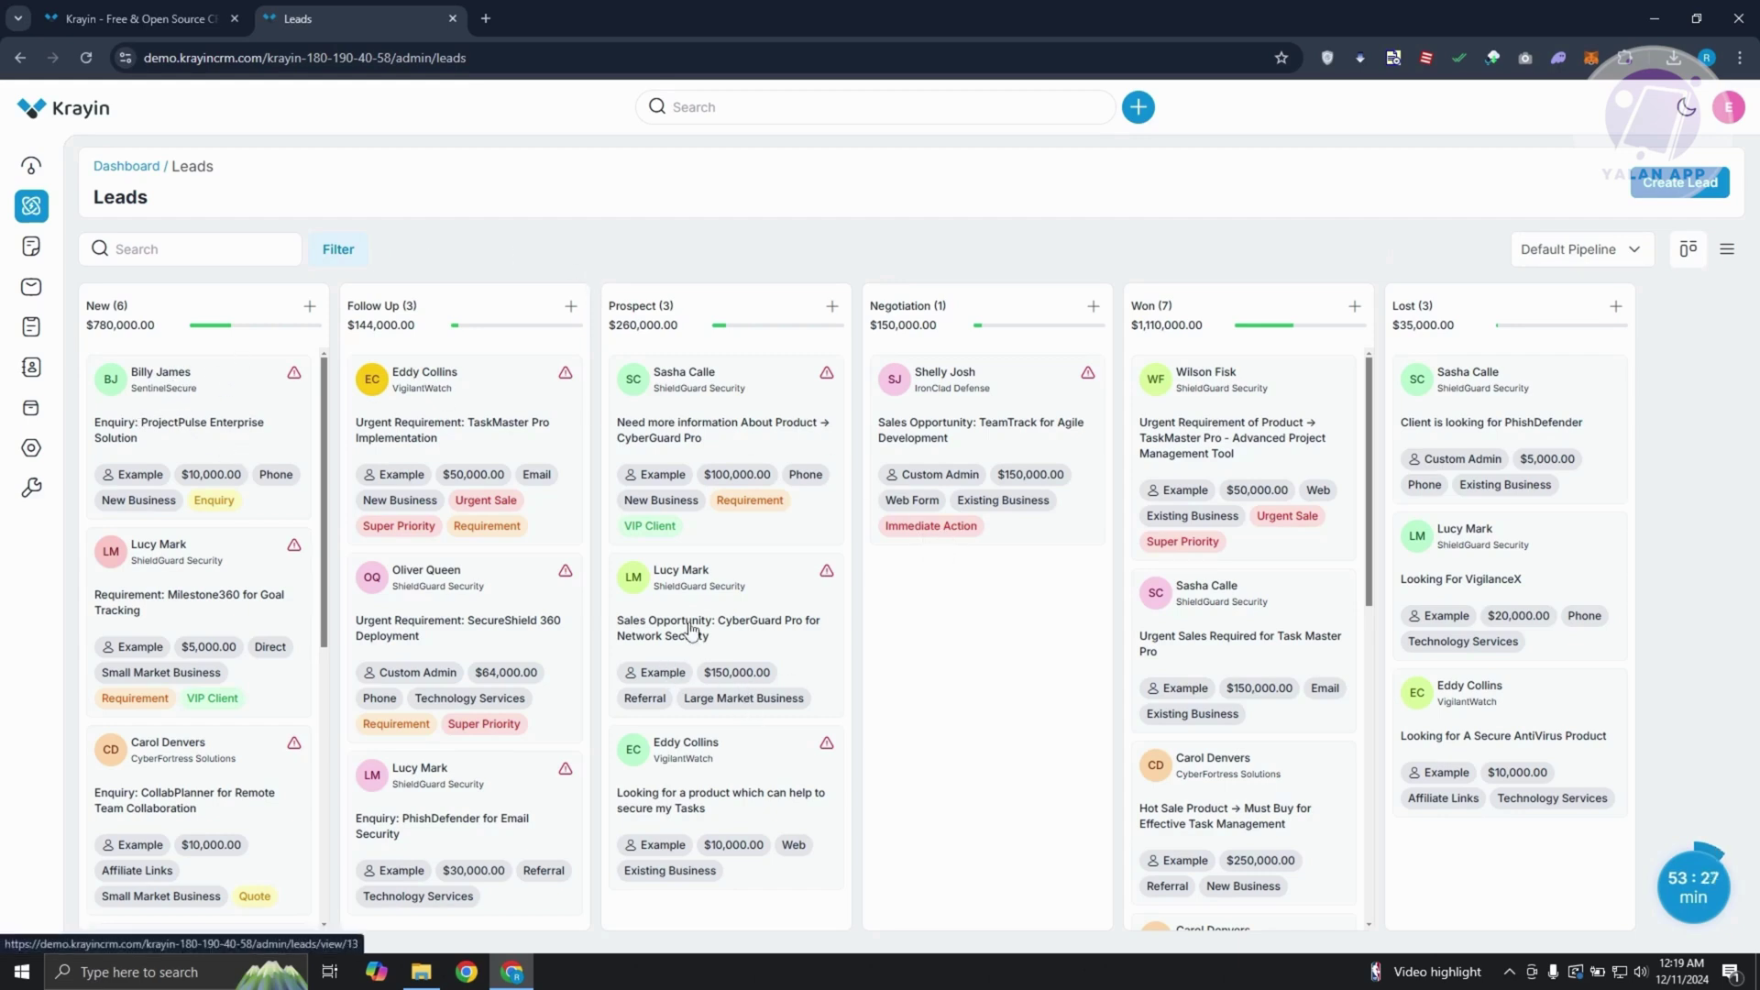
pyautogui.click(226, 389)
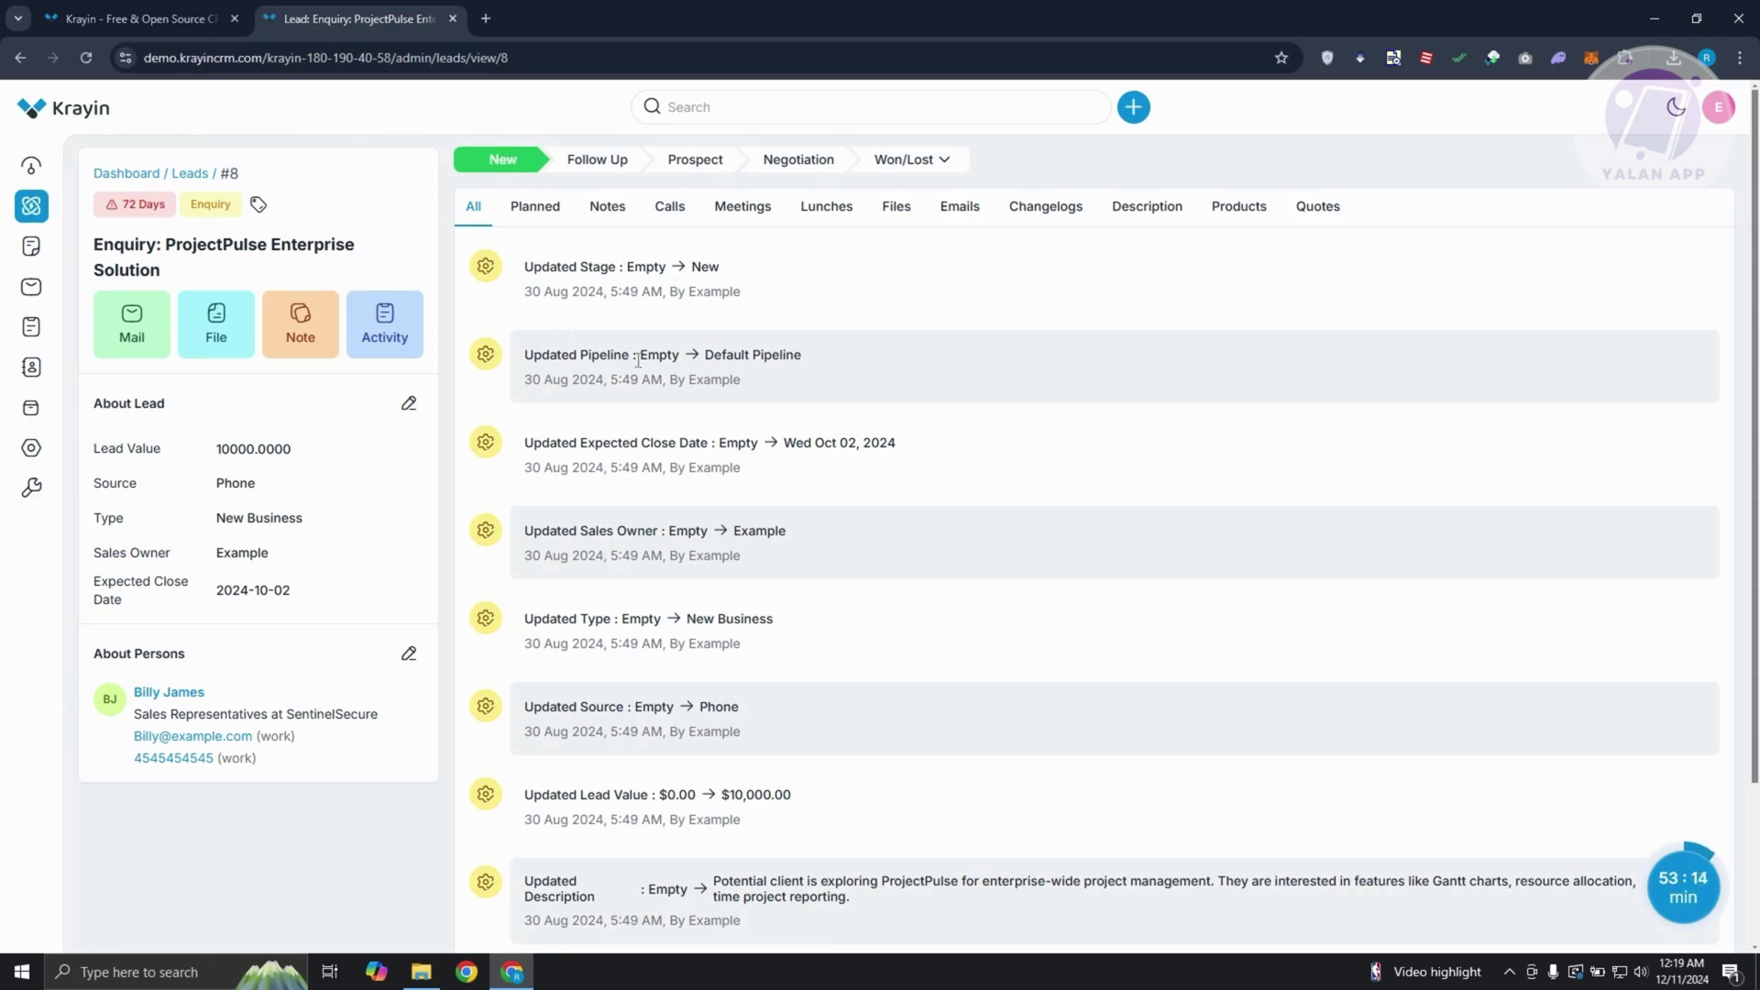
pyautogui.scroll(-2, 697, 372)
pyautogui.scroll(2, 868, 542)
pyautogui.click(18, 58)
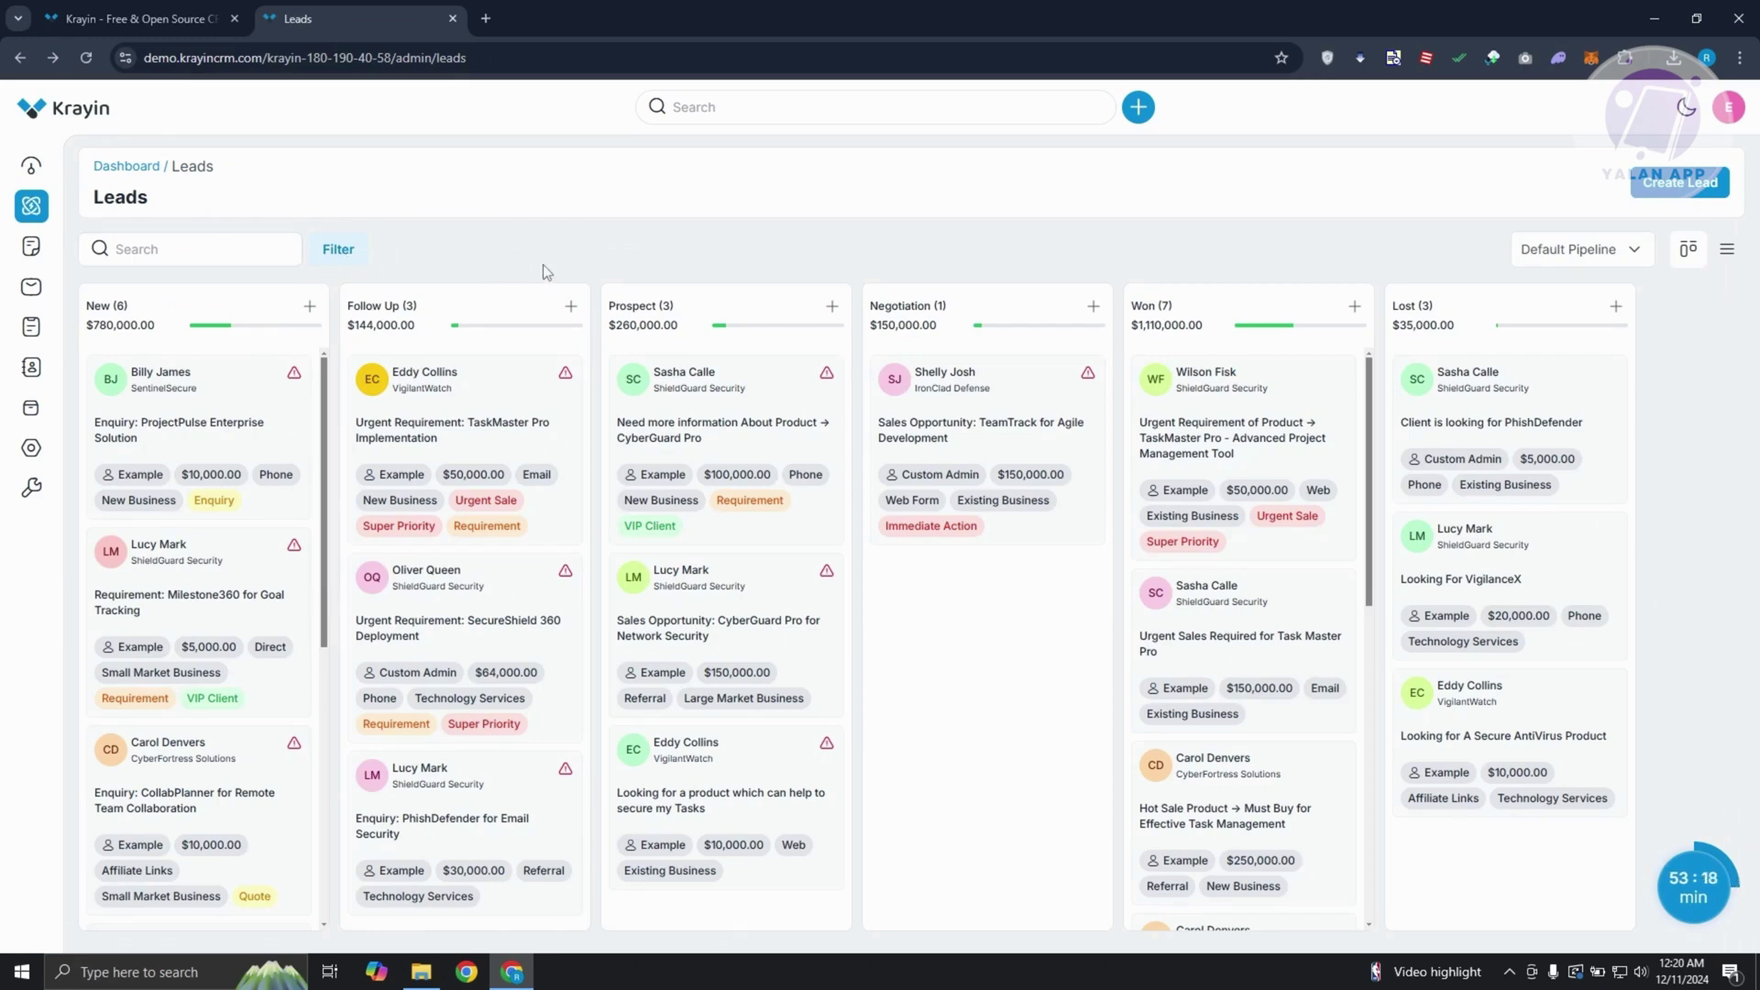
# Step: Discard a new Follow Up lead form and switch the leads to the table view listing 23 leads
pyautogui.click(571, 310)
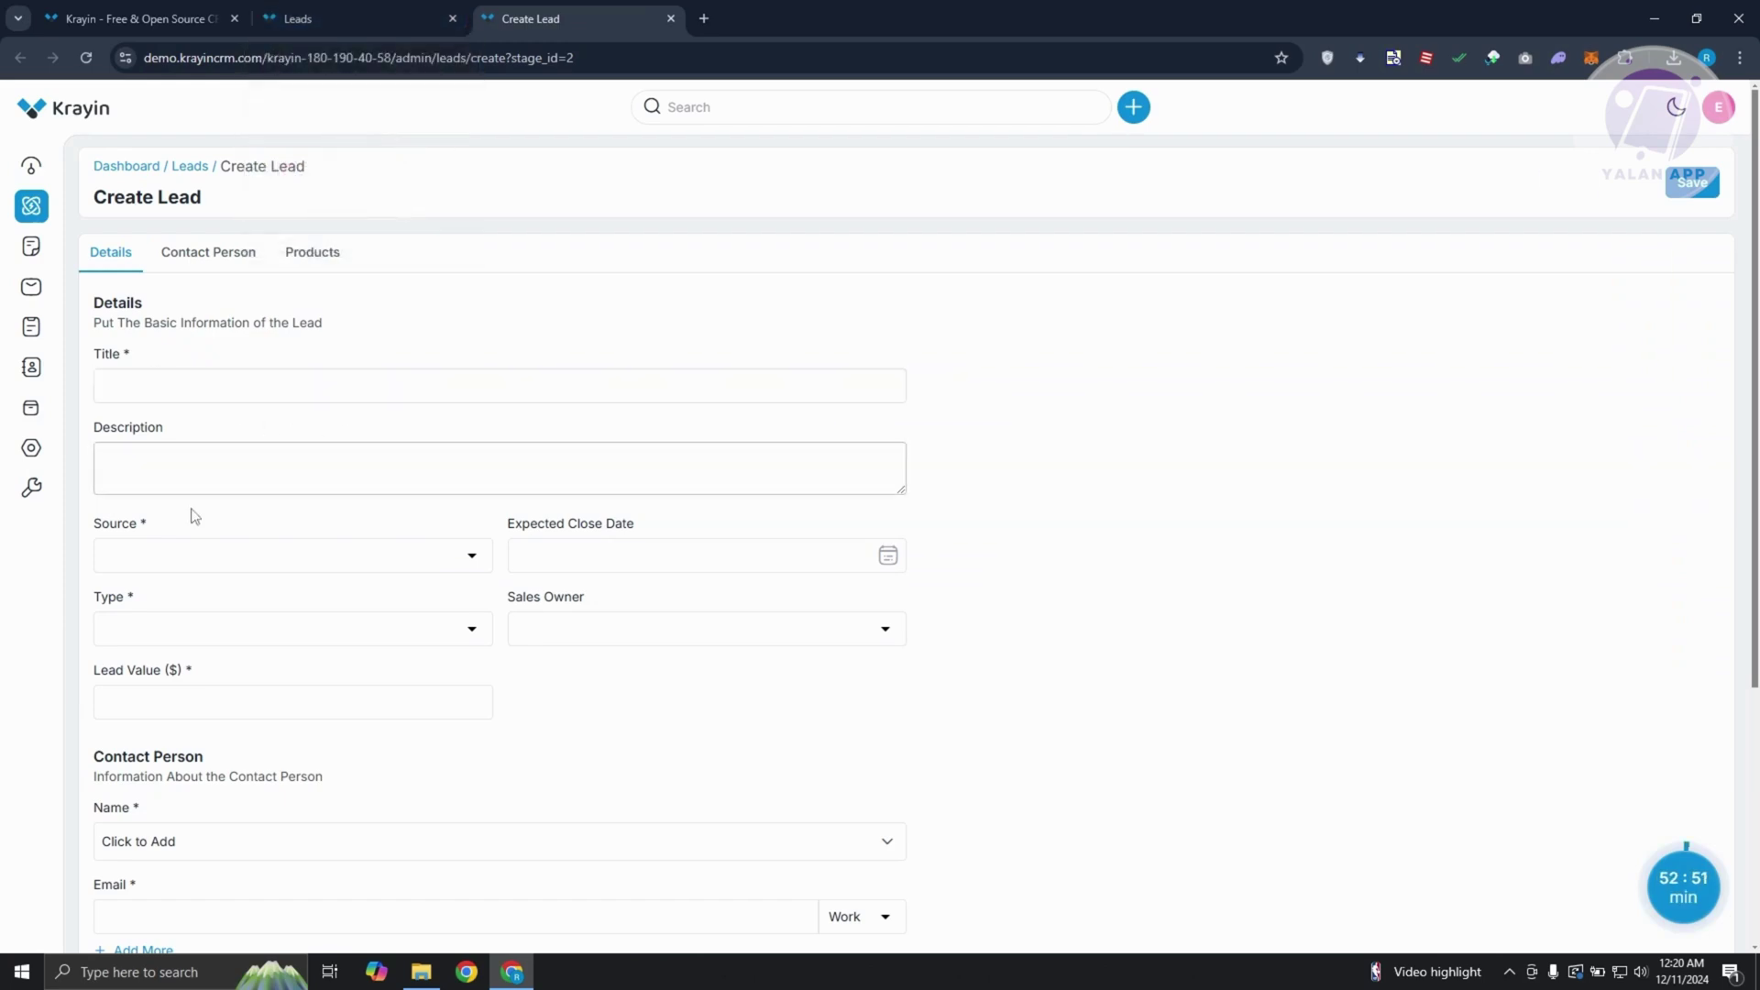
pyautogui.click(396, 11)
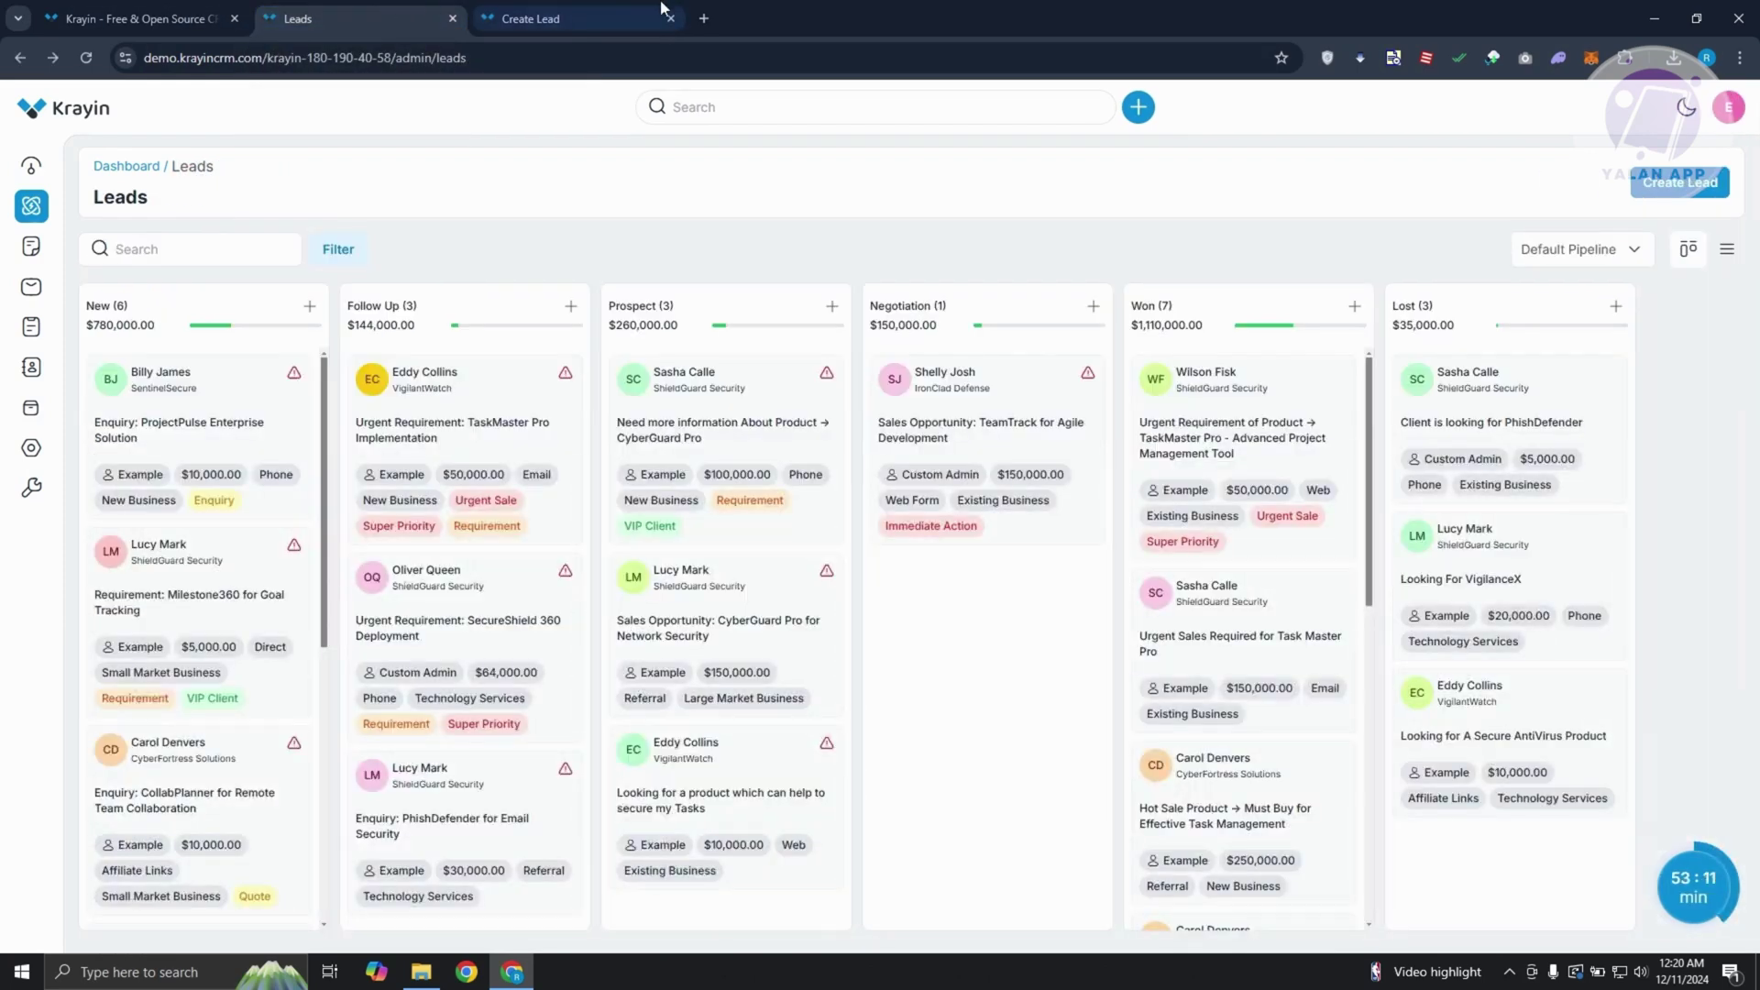
pyautogui.click(671, 18)
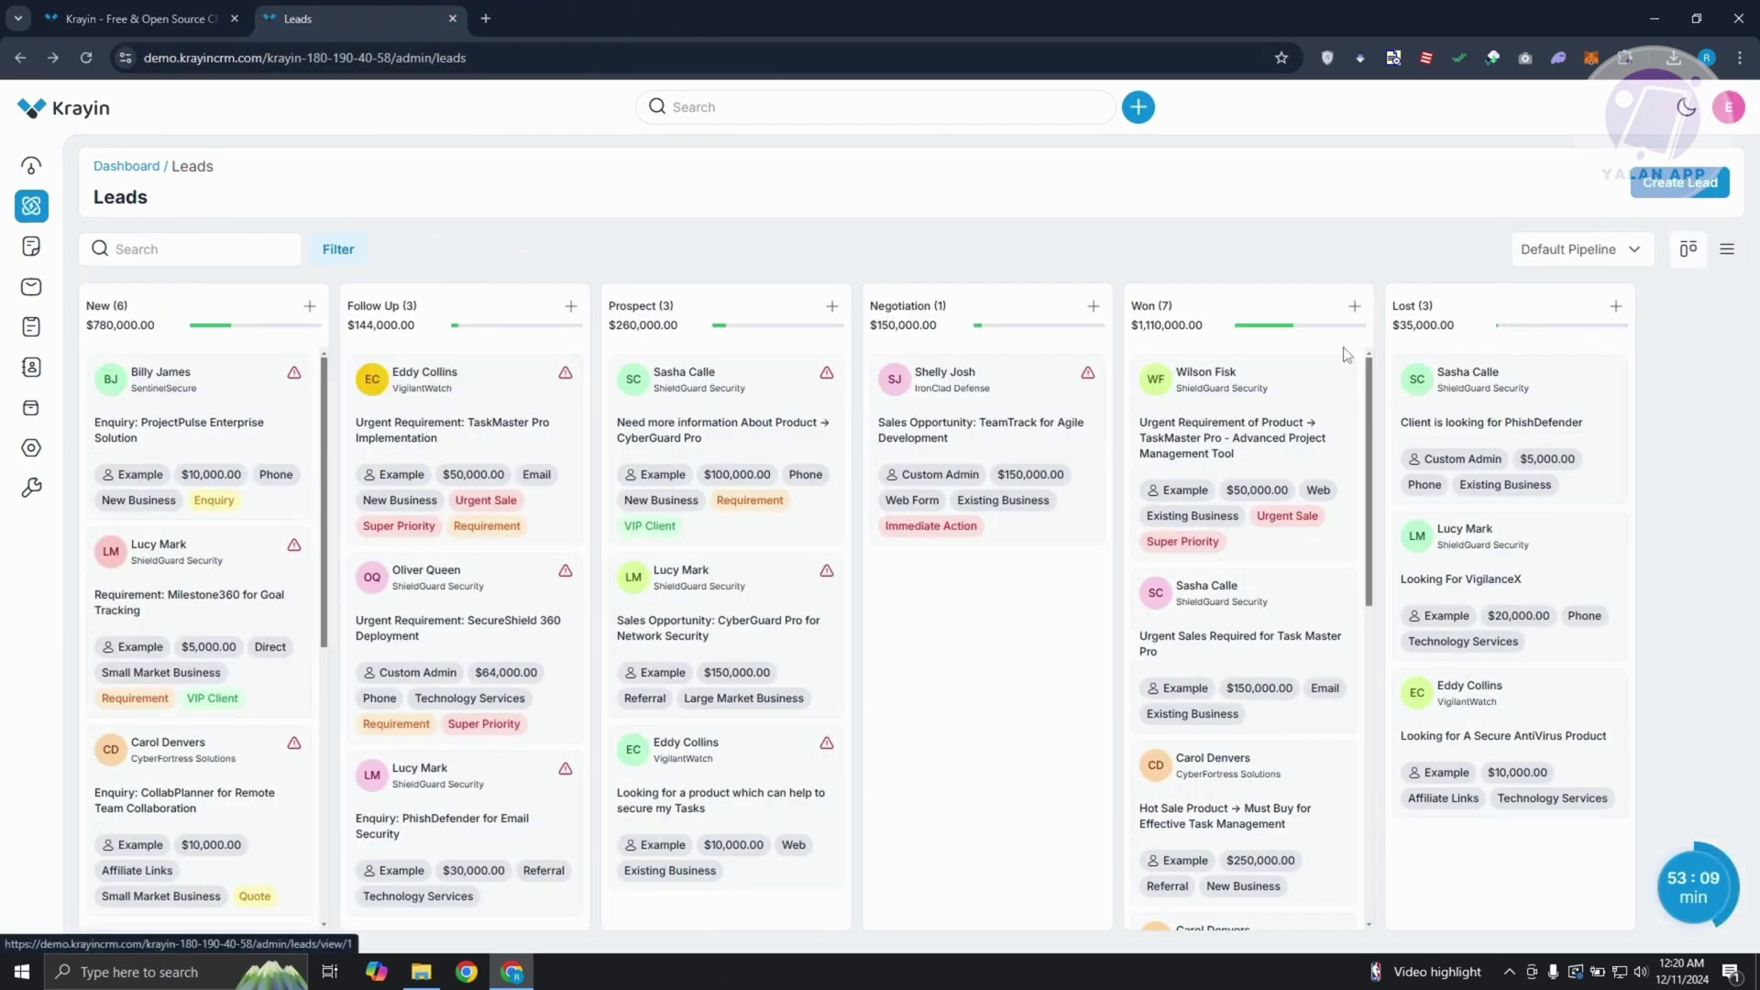
pyautogui.click(1731, 256)
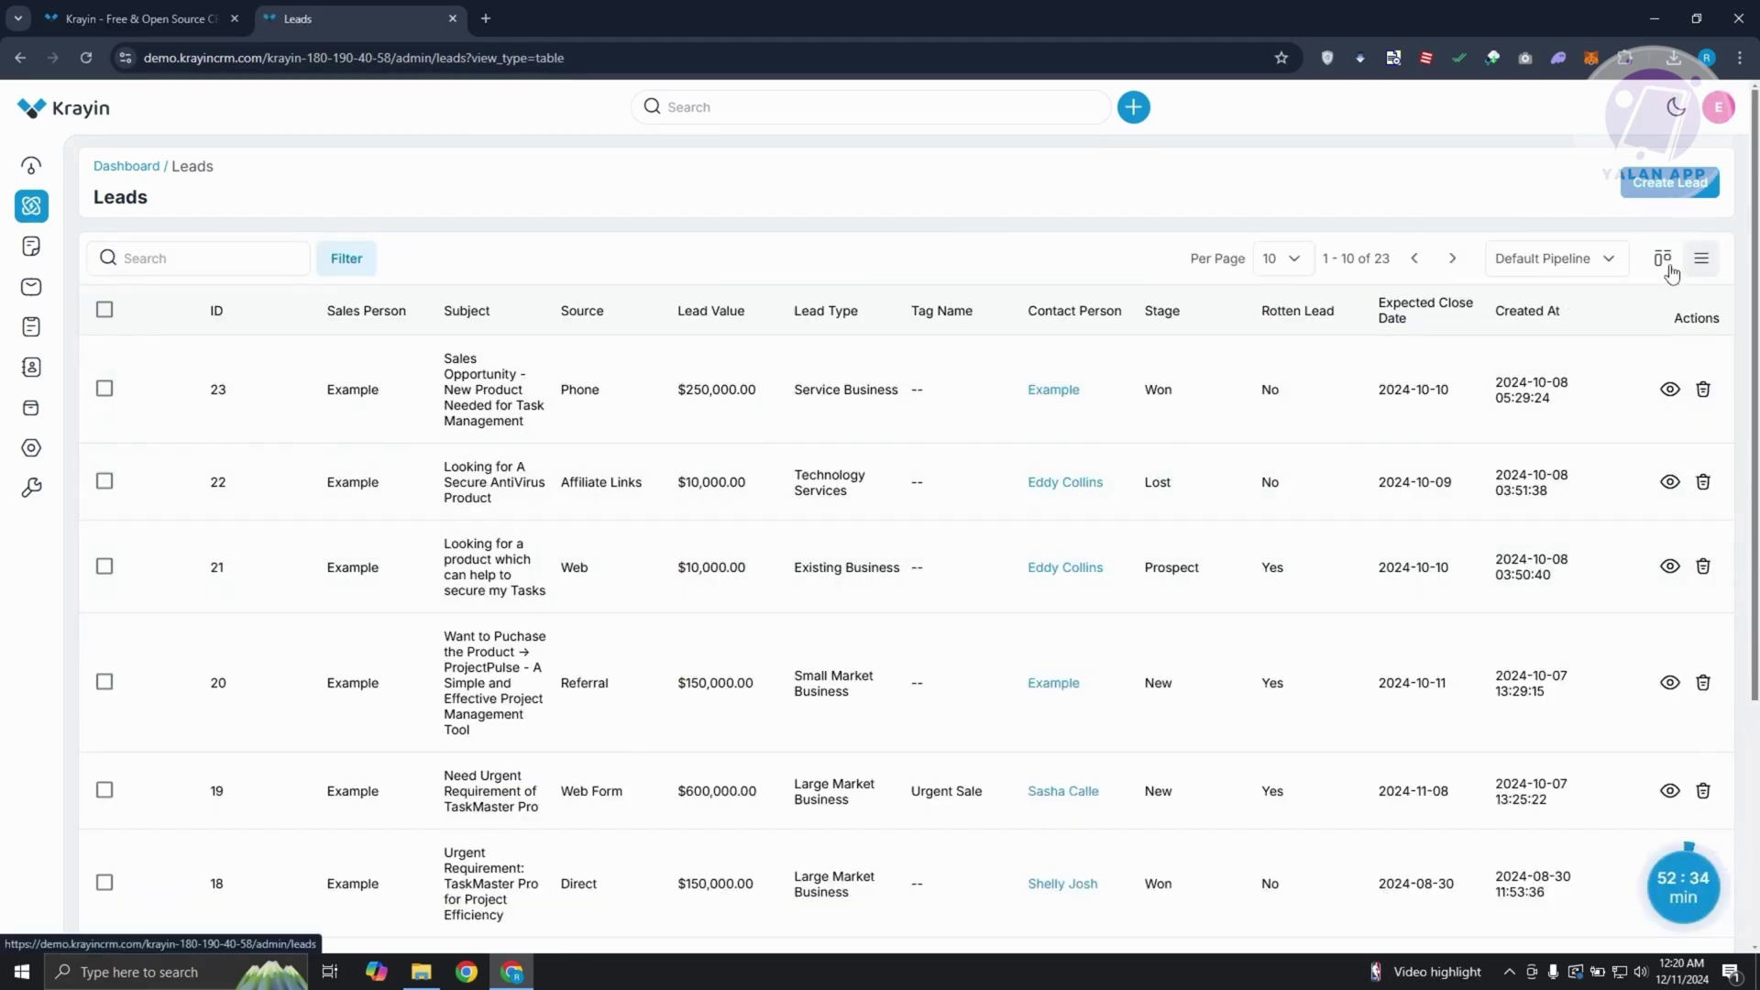
# Step: Open the Quotes list of seven quotes and reveal the Mail submenu with Inbox, Draft, Outbox, Sent, Trash
pyautogui.click(41, 251)
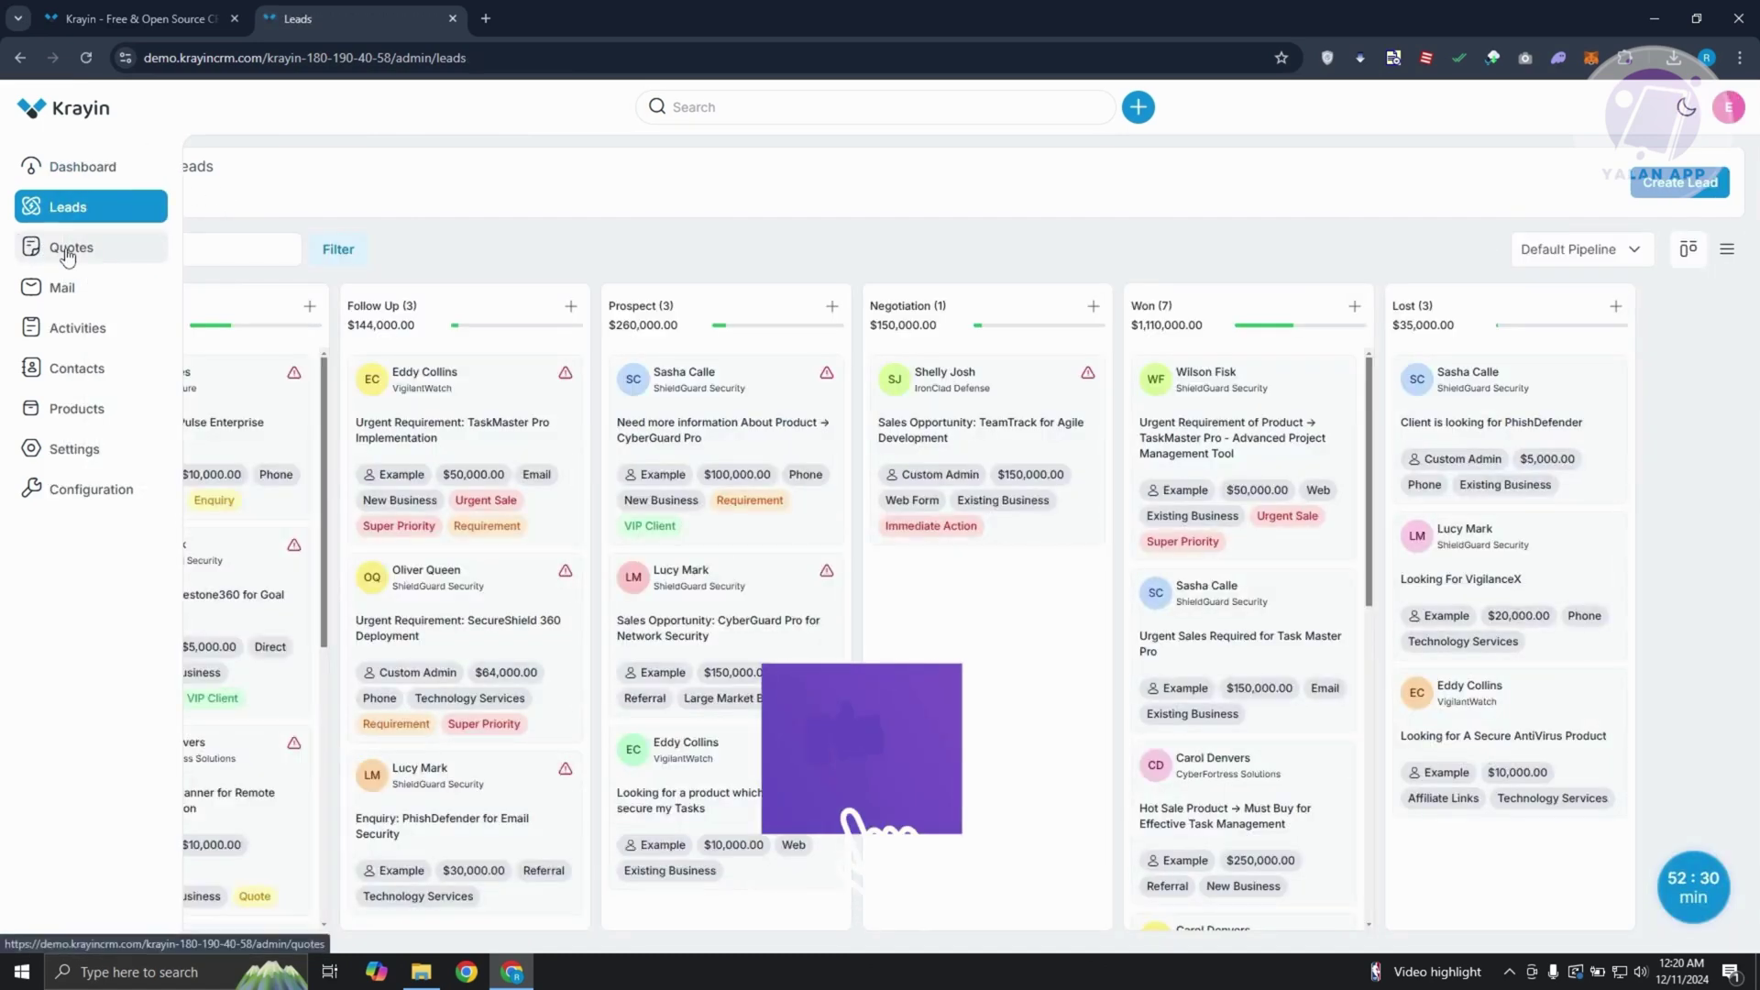
pyautogui.click(67, 256)
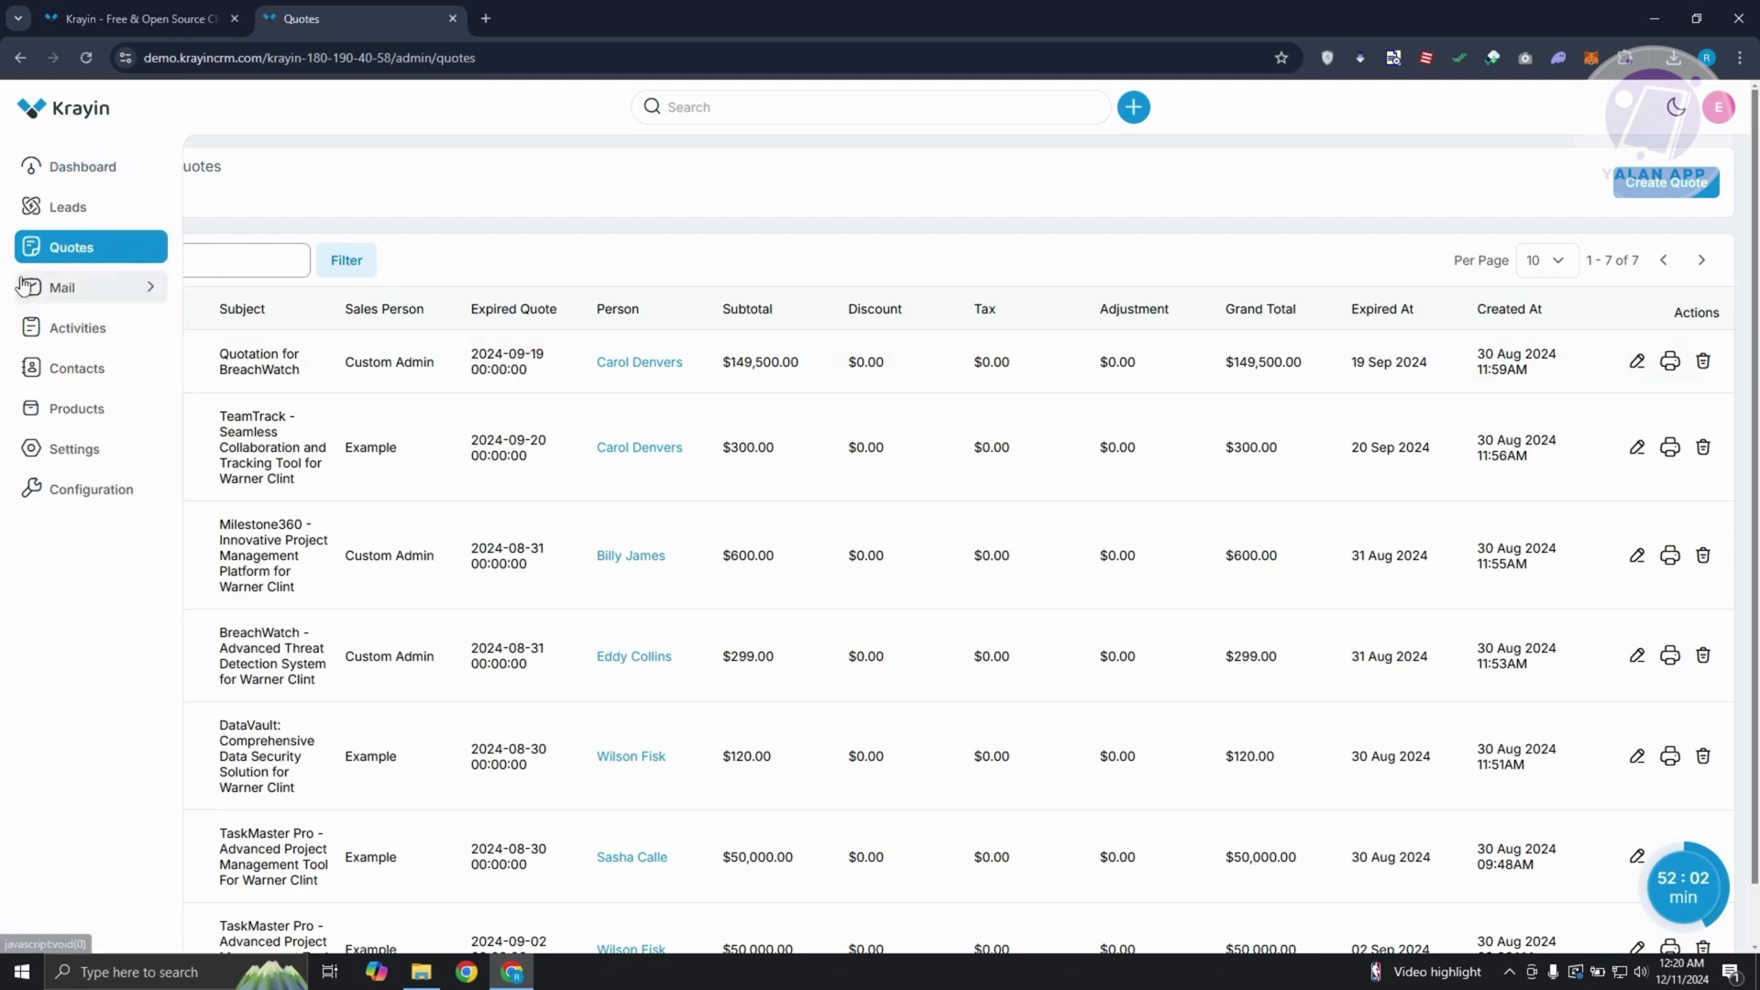
pyautogui.moveTo(30, 293)
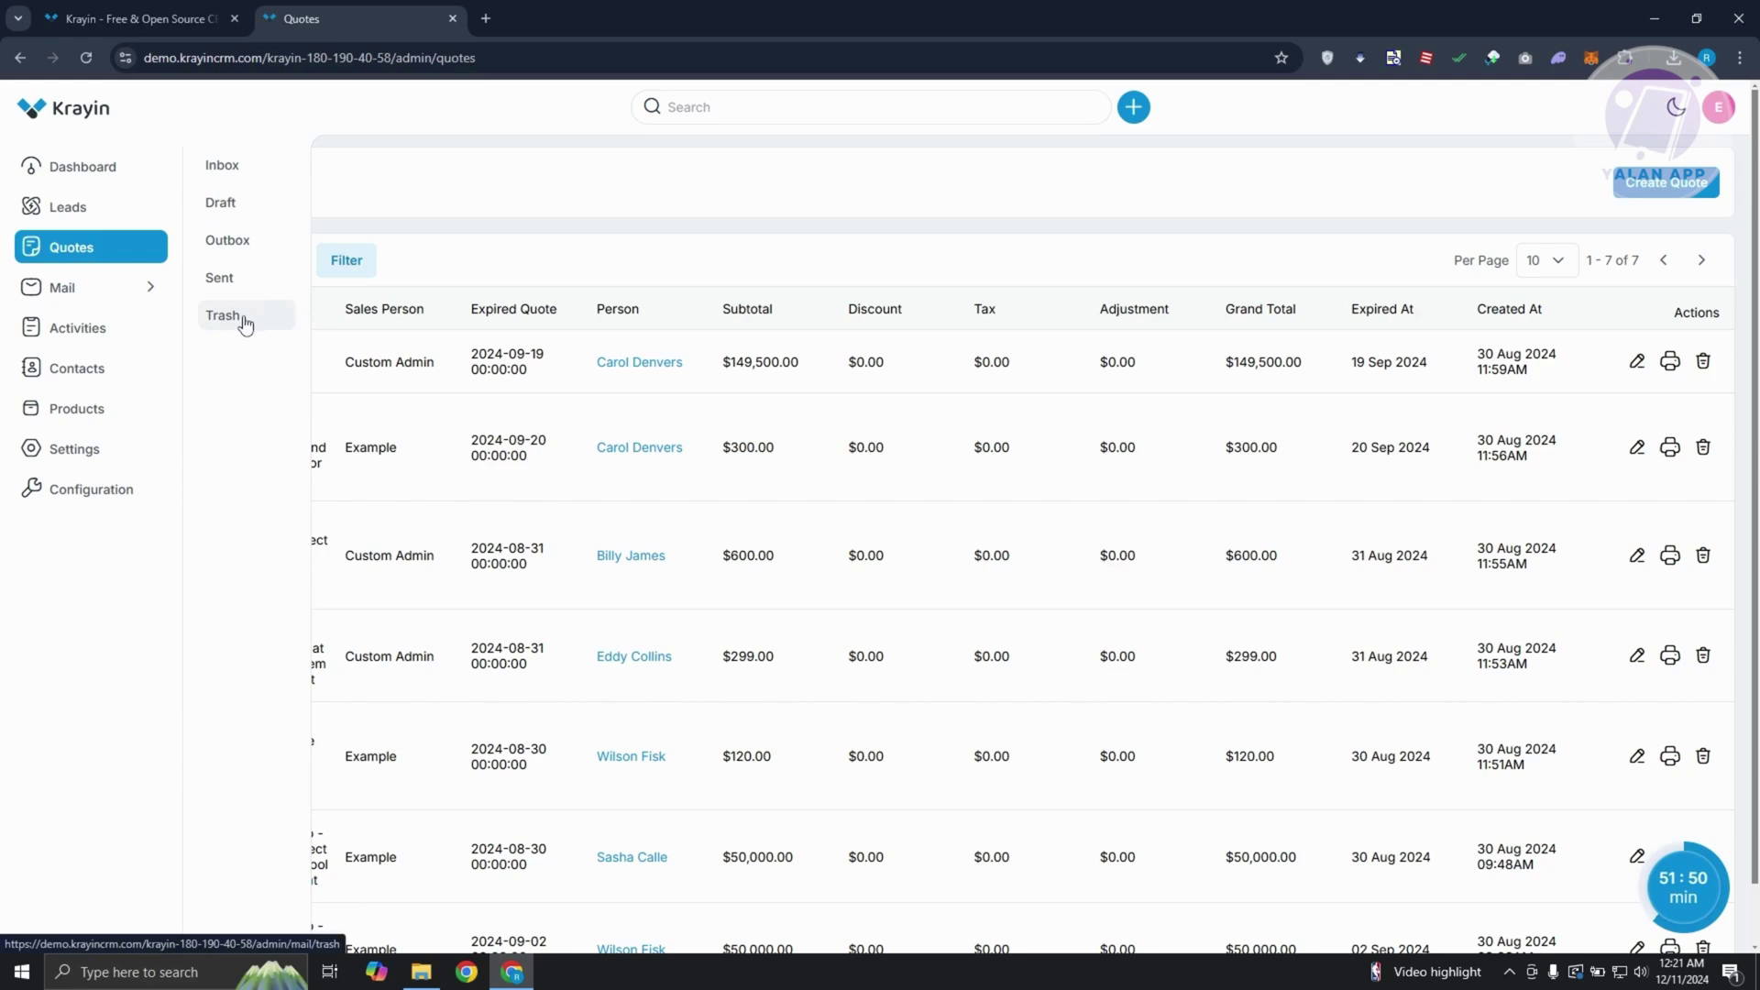
# Step: Open the Activities list, then the Persons list of nine contacts under Contacts
pyautogui.click(78, 332)
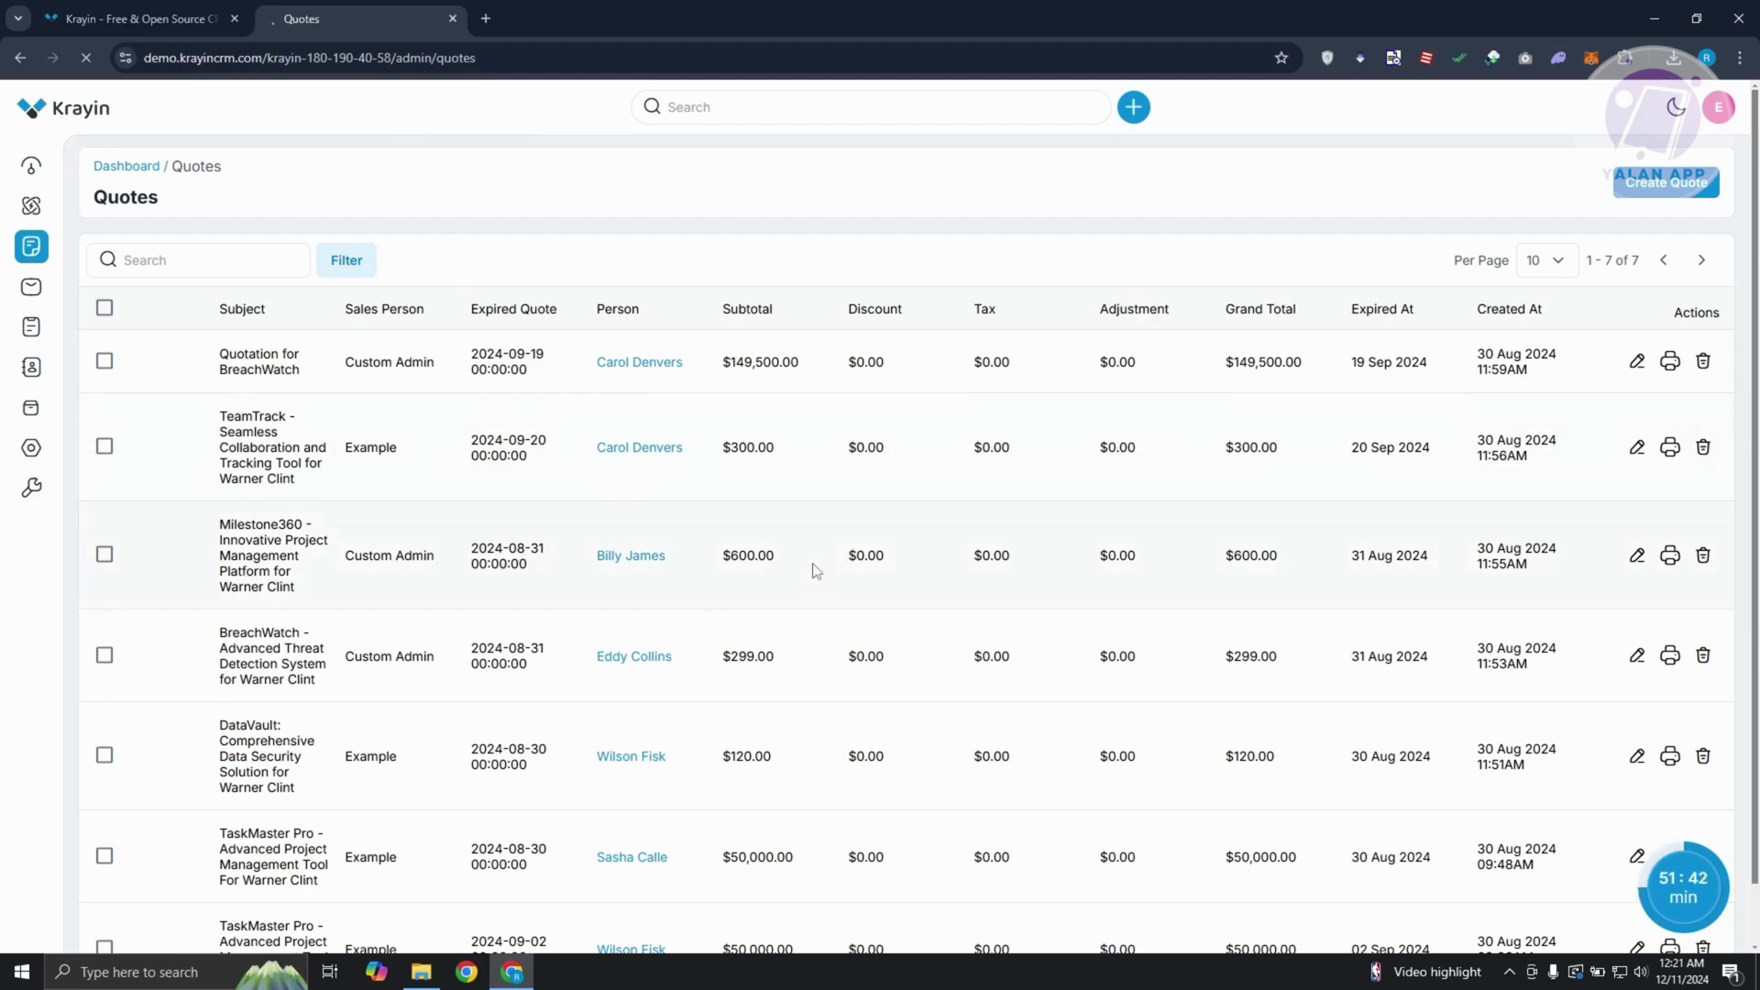
pyautogui.moveTo(55, 335)
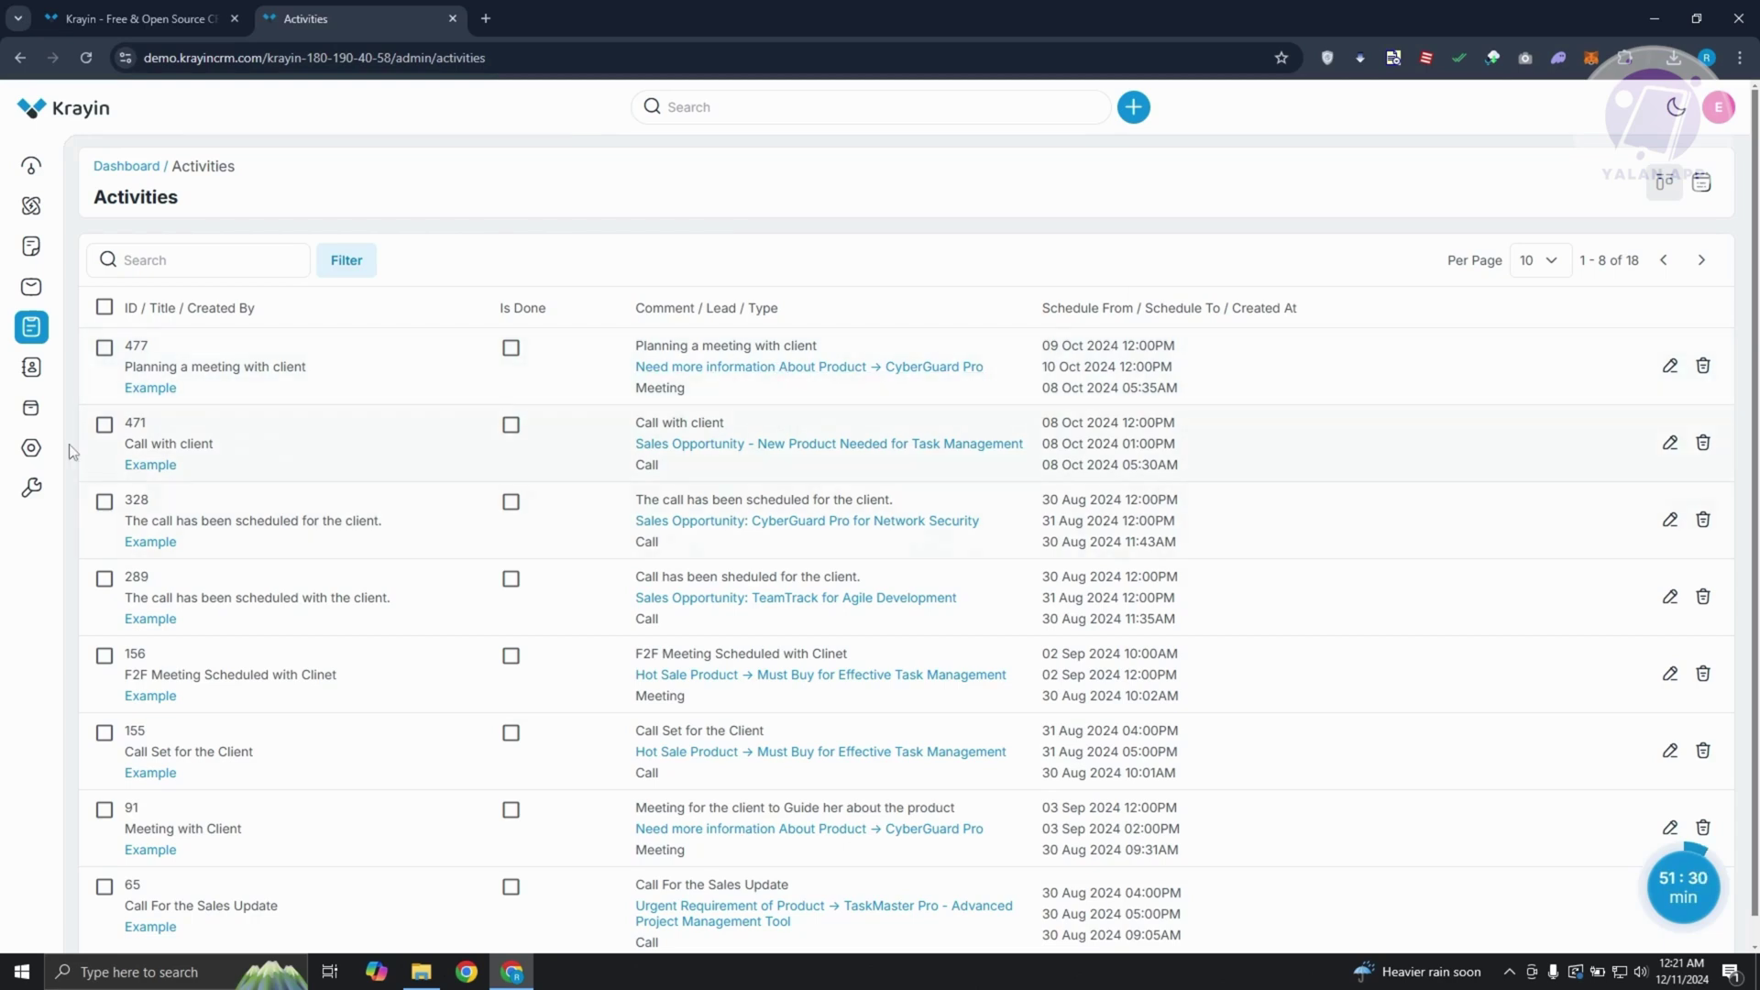
pyautogui.click(32, 379)
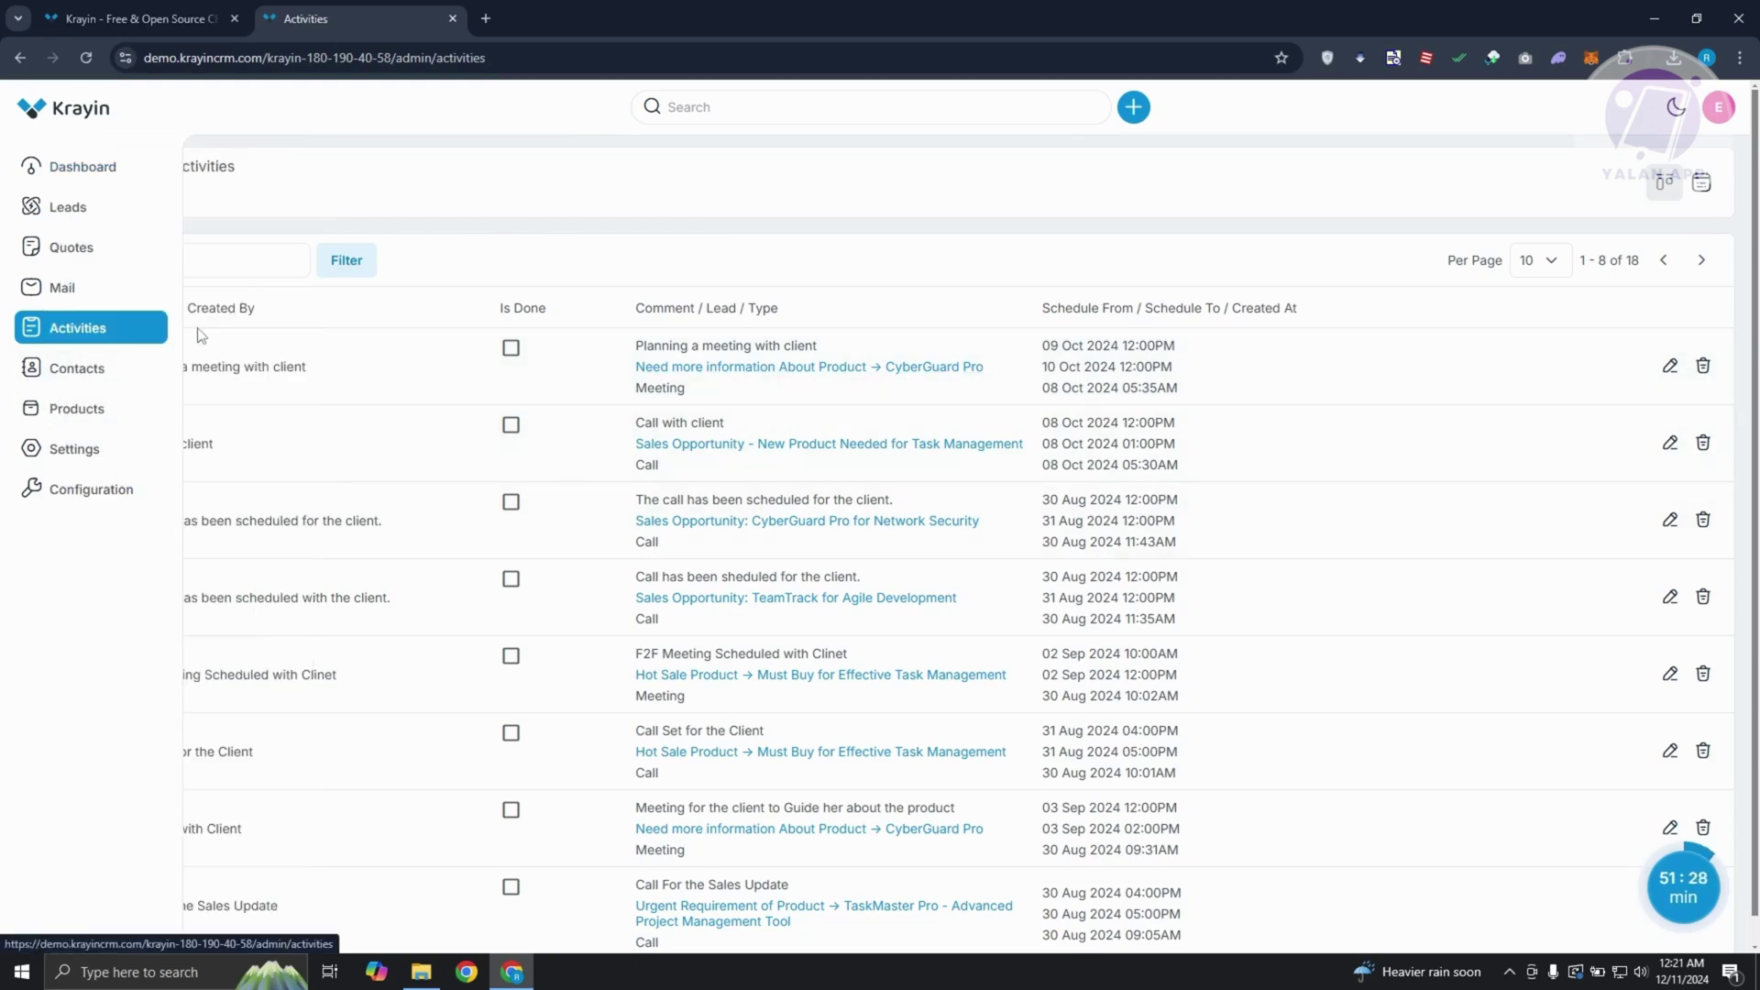
pyautogui.moveTo(149, 377)
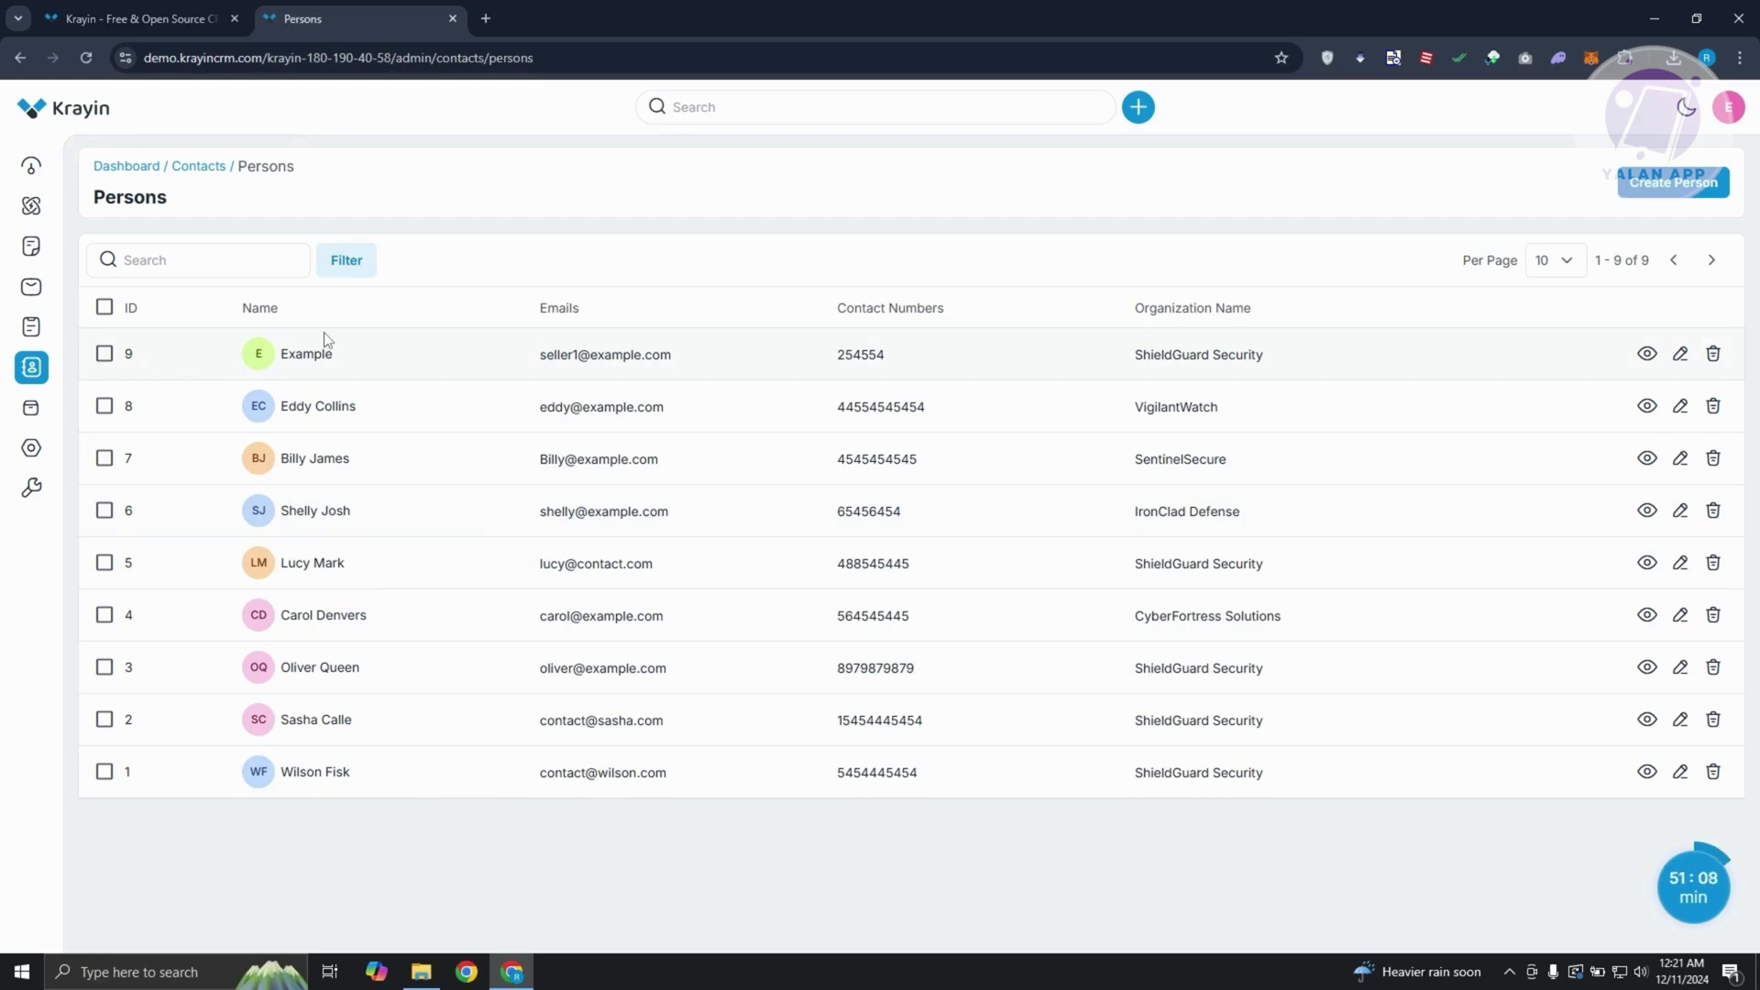
# Step: Open the Products list, then the Settings page, scrolling through its User, Lead, Warehouse and Automation cards
pyautogui.moveTo(33, 411)
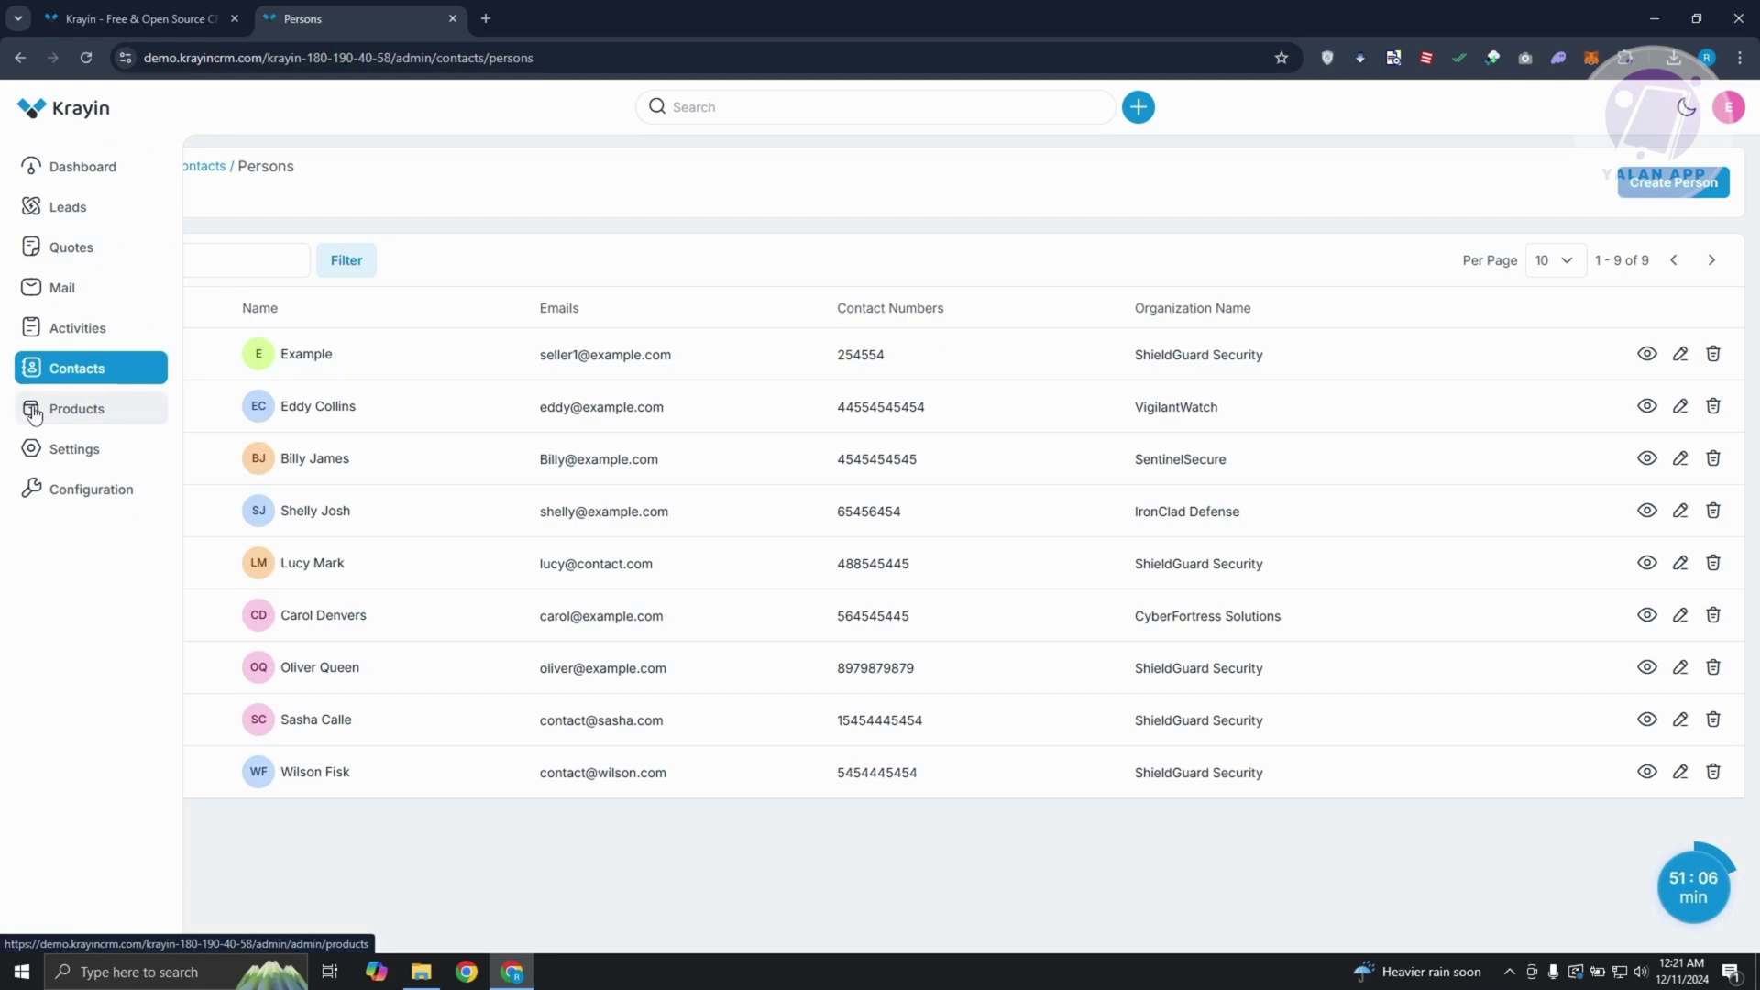
pyautogui.click(33, 411)
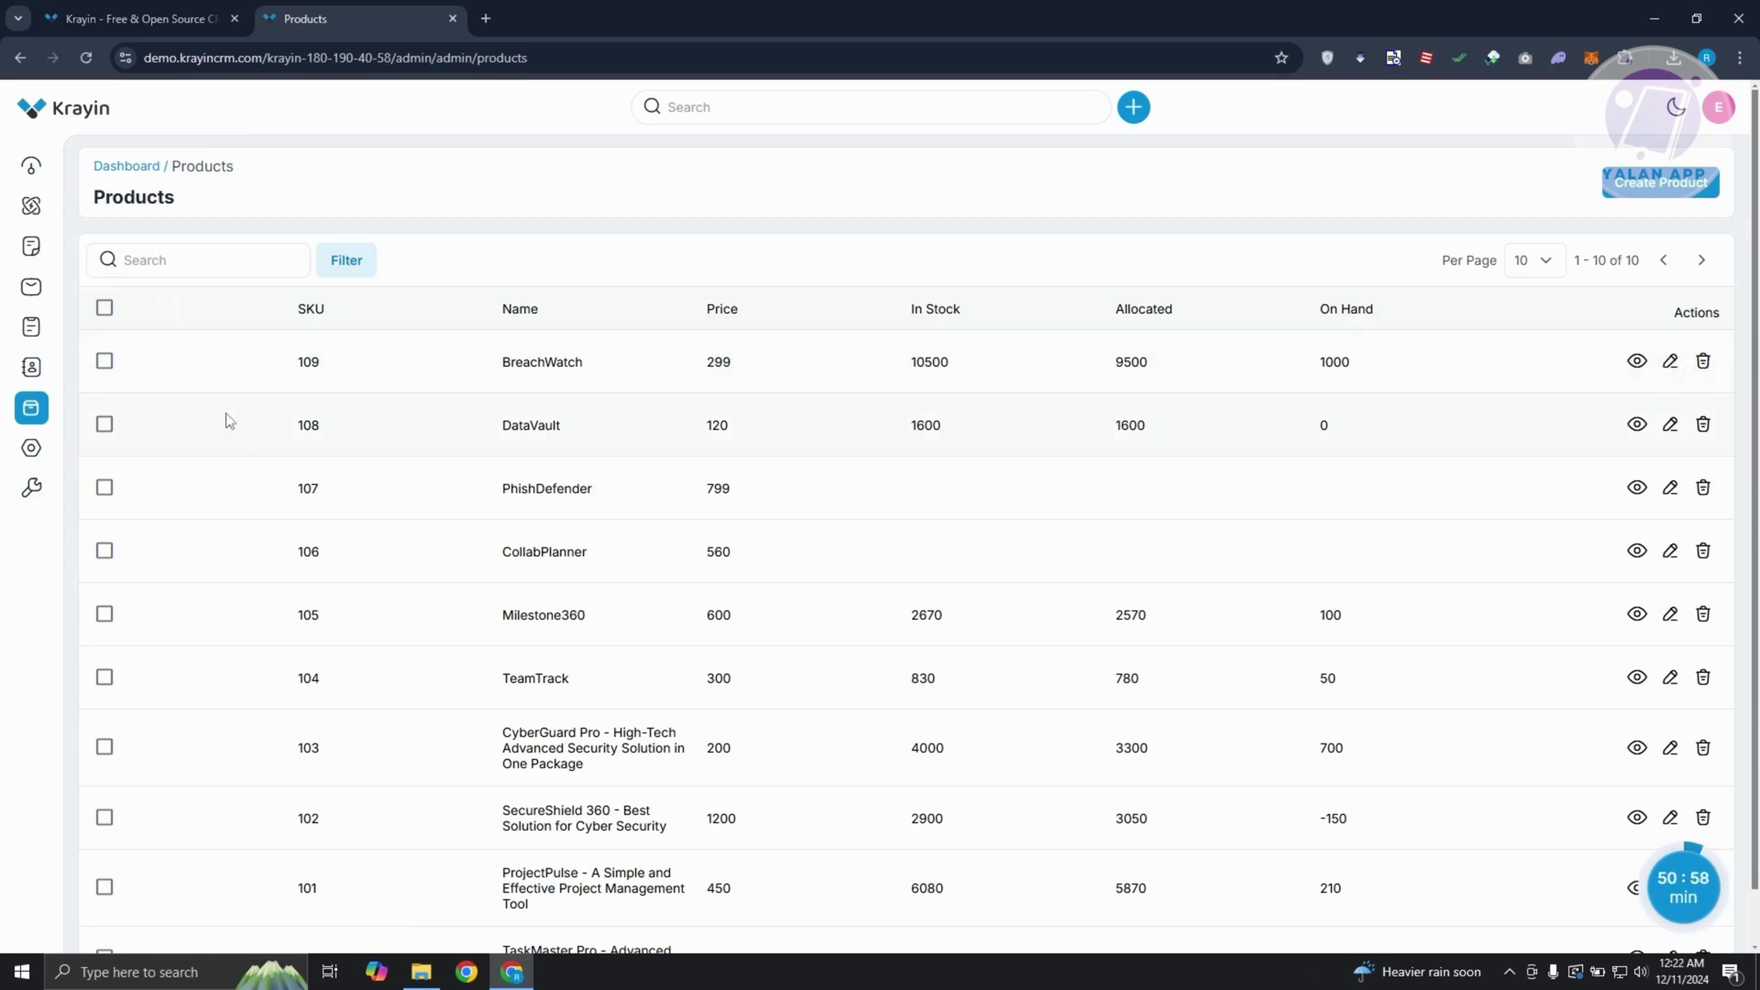
pyautogui.moveTo(37, 448)
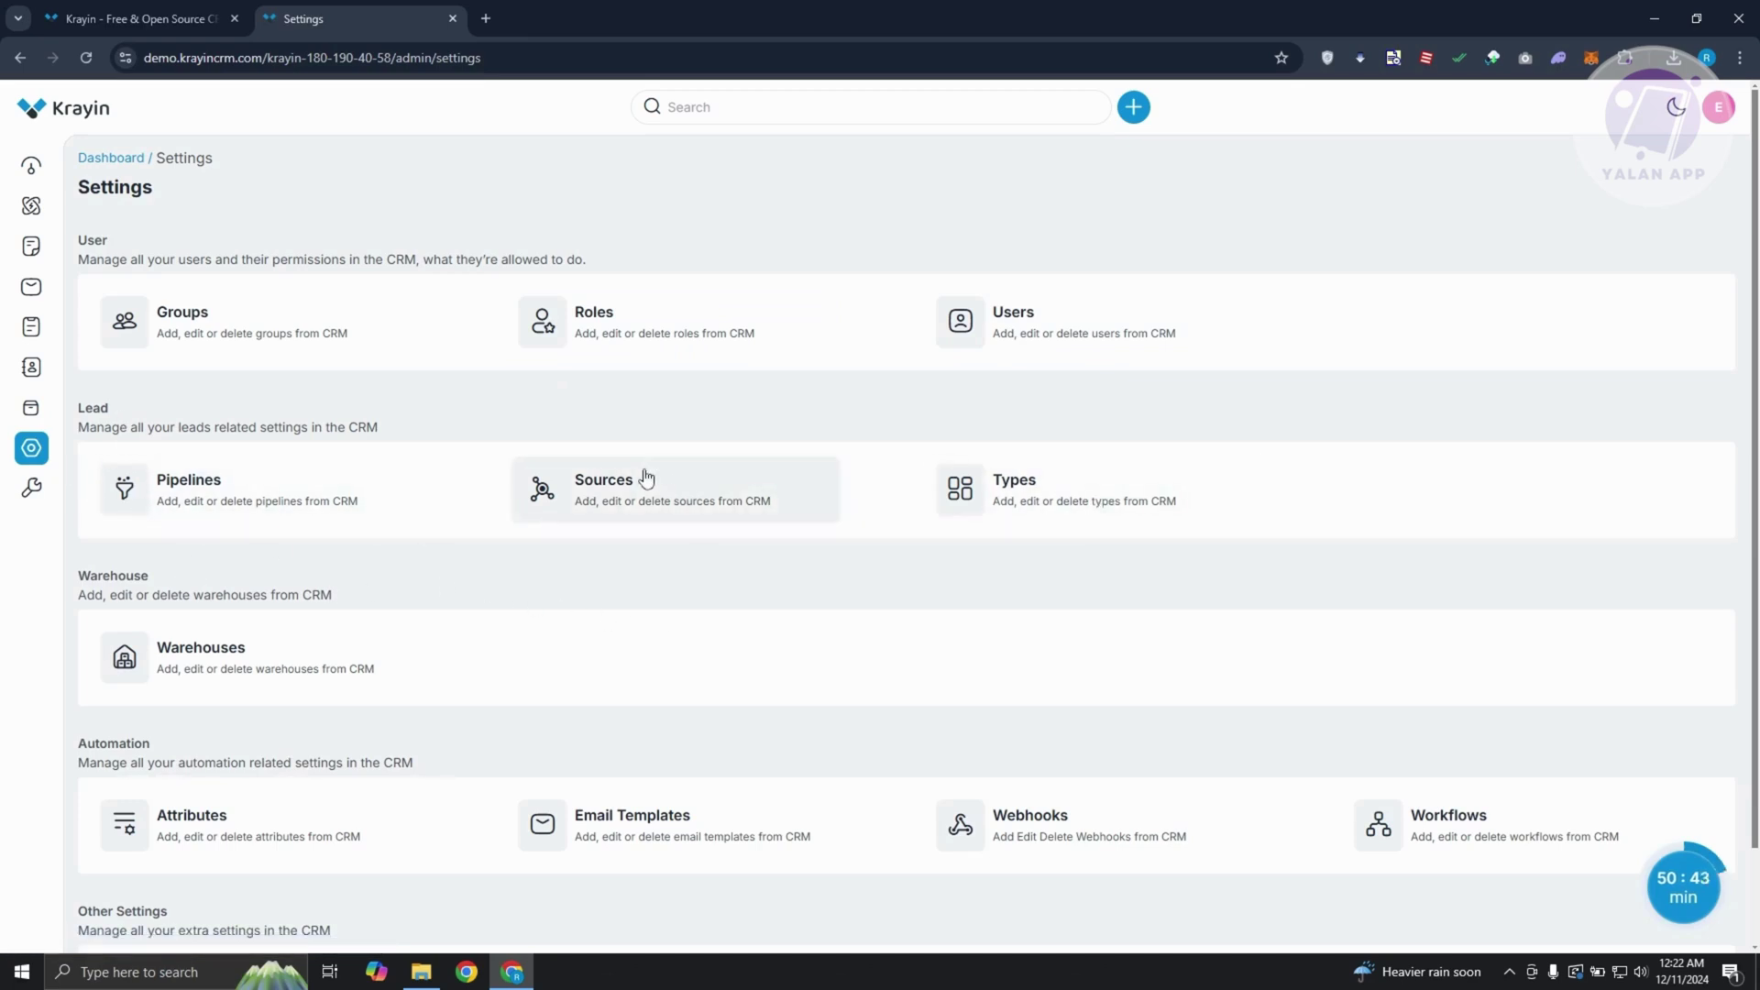
pyautogui.scroll(-1, 582, 574)
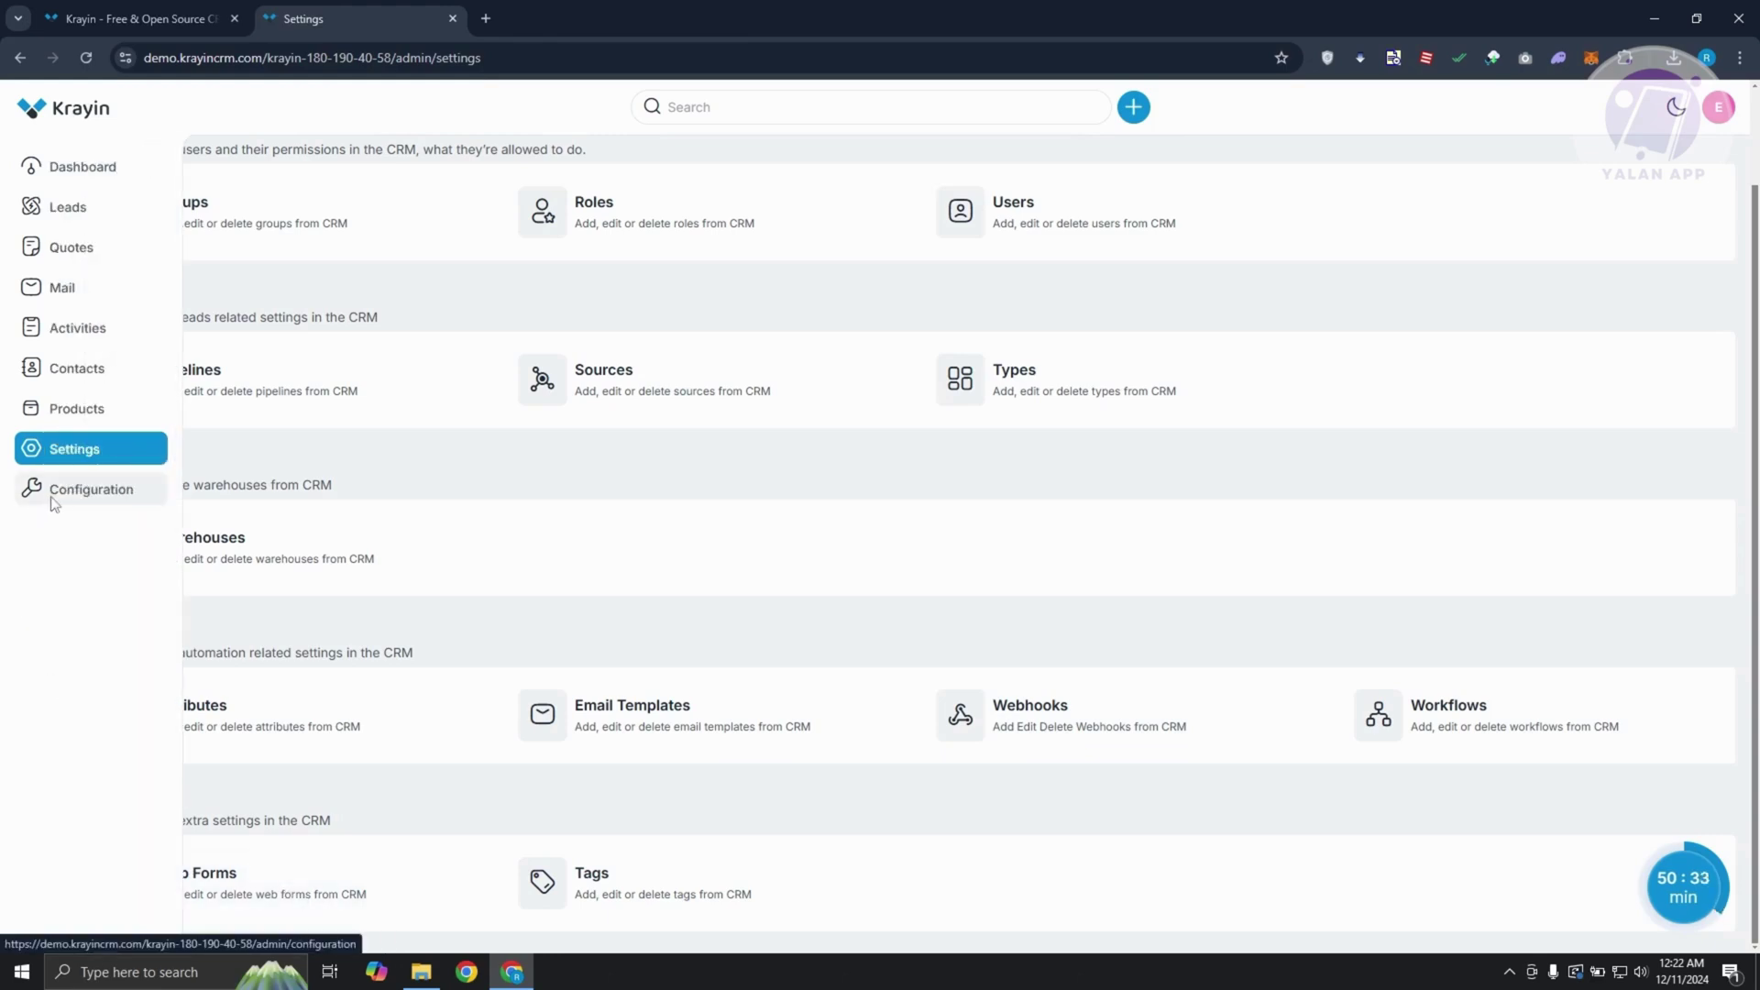
# Step: Check the General configuration's English locale, return to the Dashboard and show the quick-create menu
pyautogui.click(53, 495)
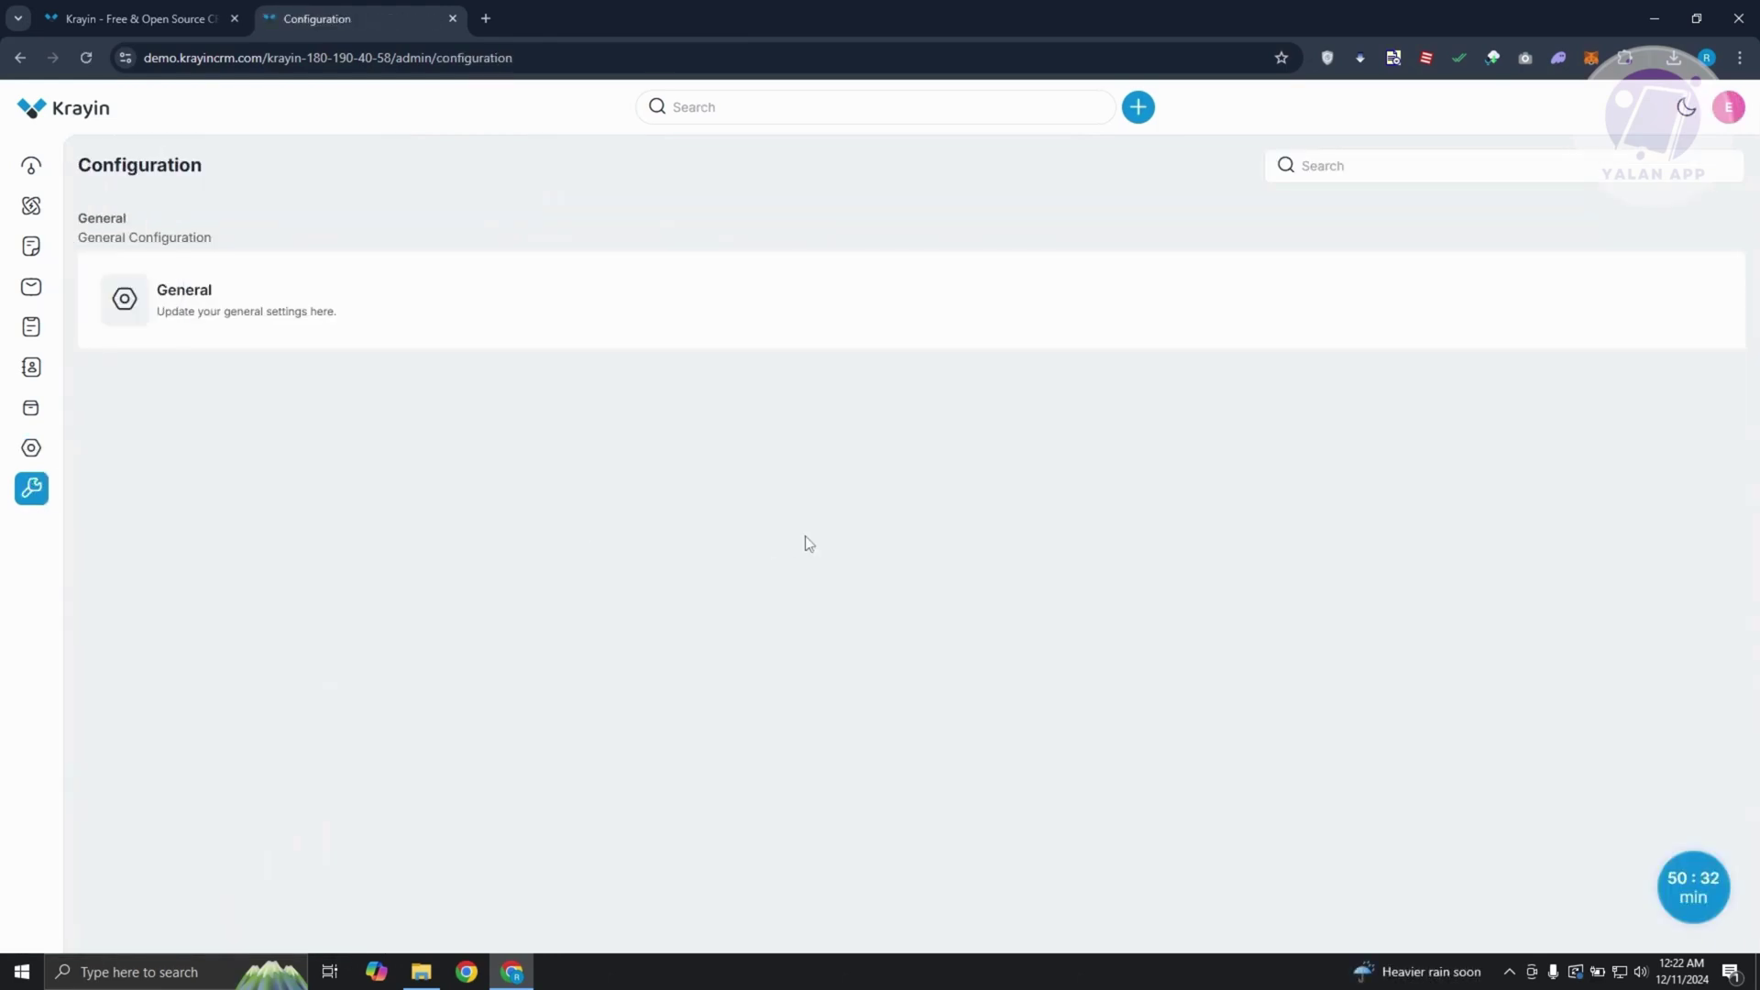
pyautogui.click(165, 302)
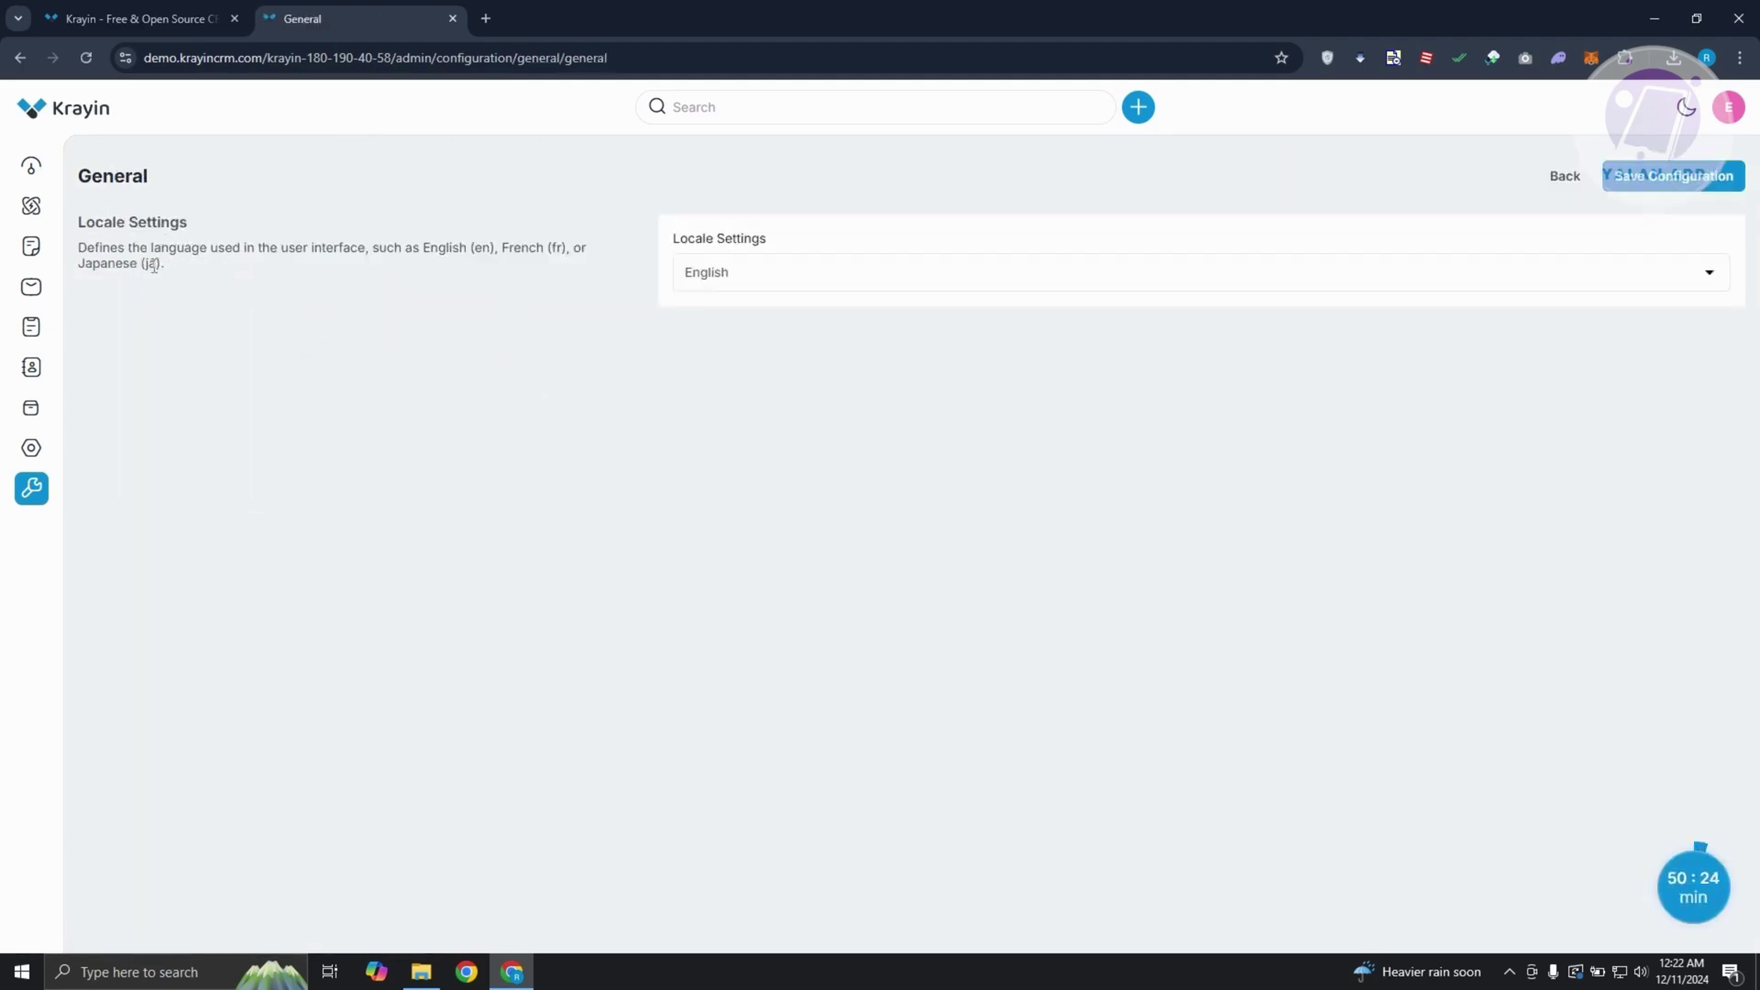
pyautogui.moveTo(41, 206)
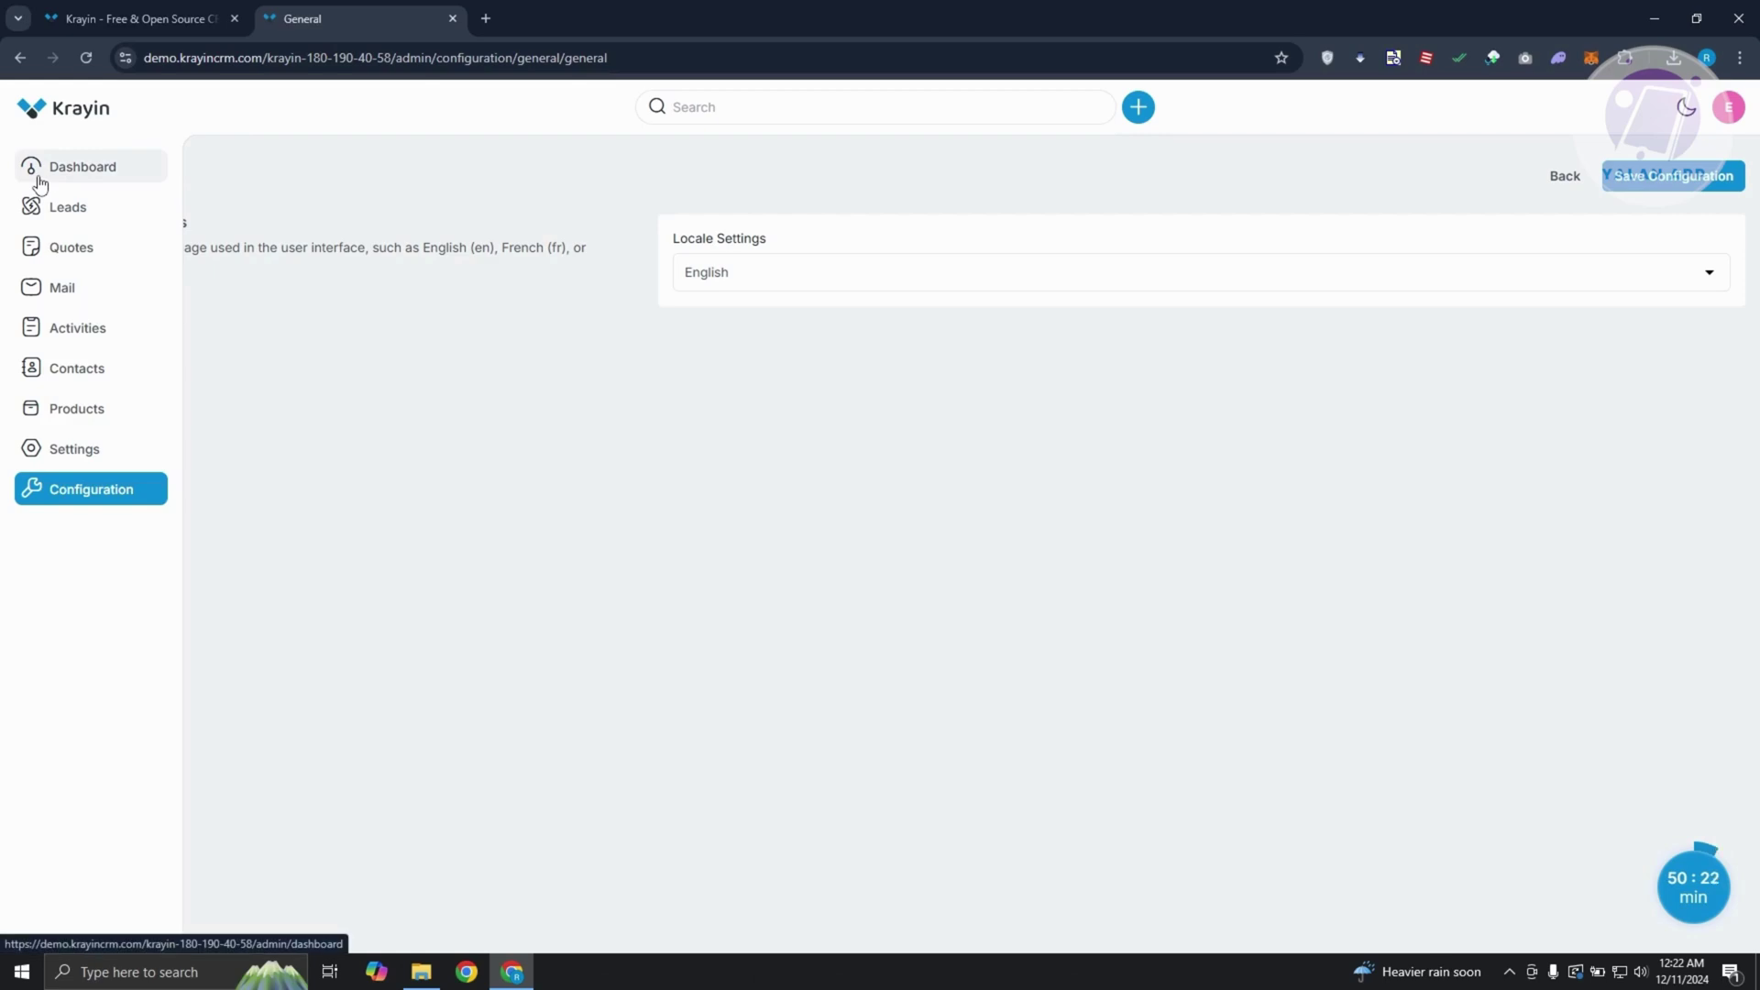
pyautogui.click(39, 184)
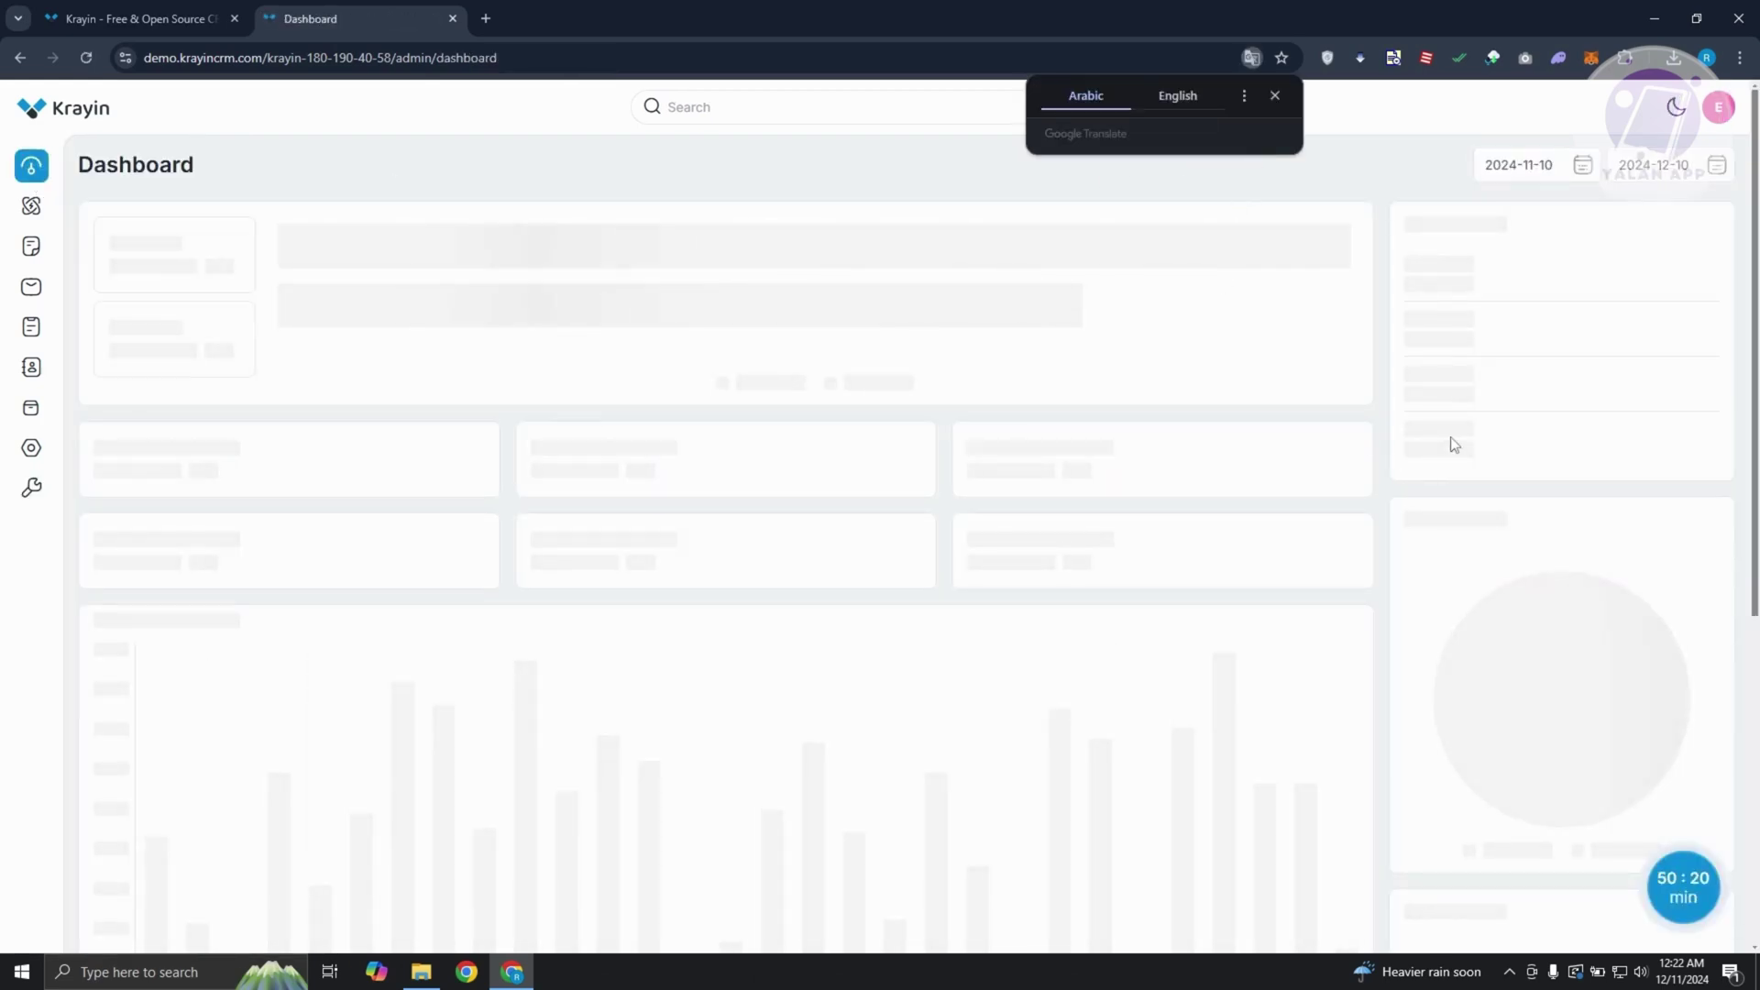
pyautogui.click(1273, 94)
pyautogui.click(1133, 108)
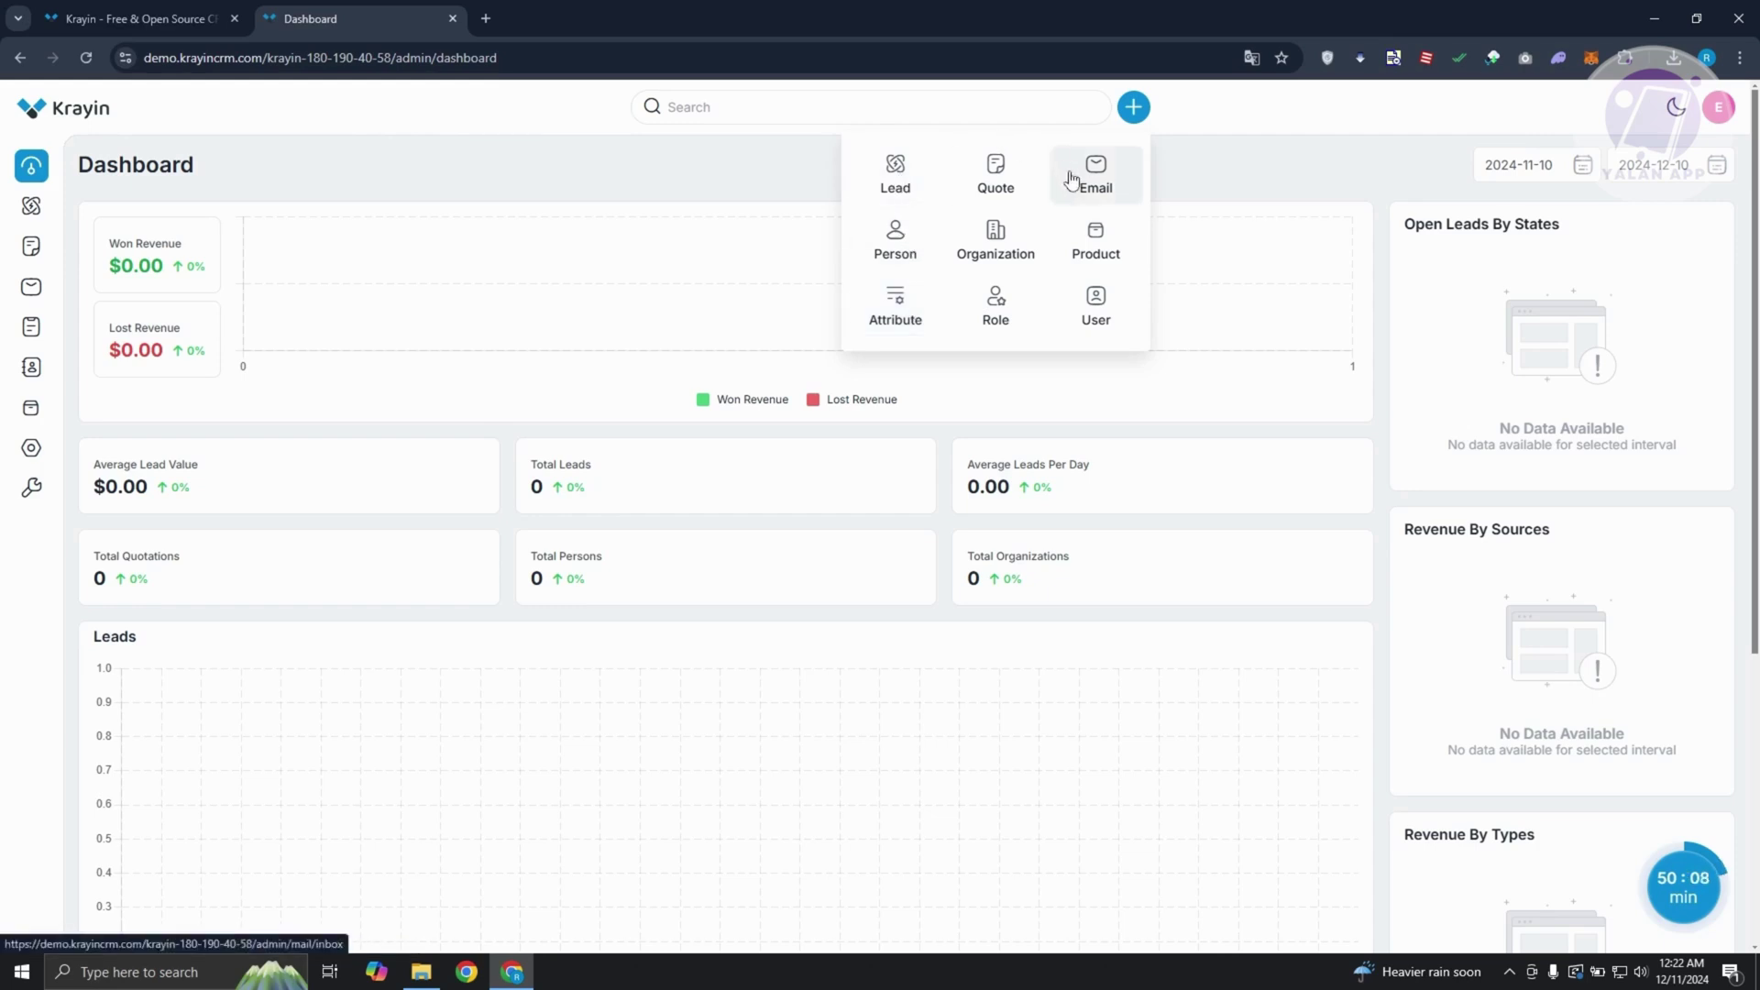
# Step: Close the quick-create menu and turn on dark mode from the moon icon
pyautogui.click(1269, 193)
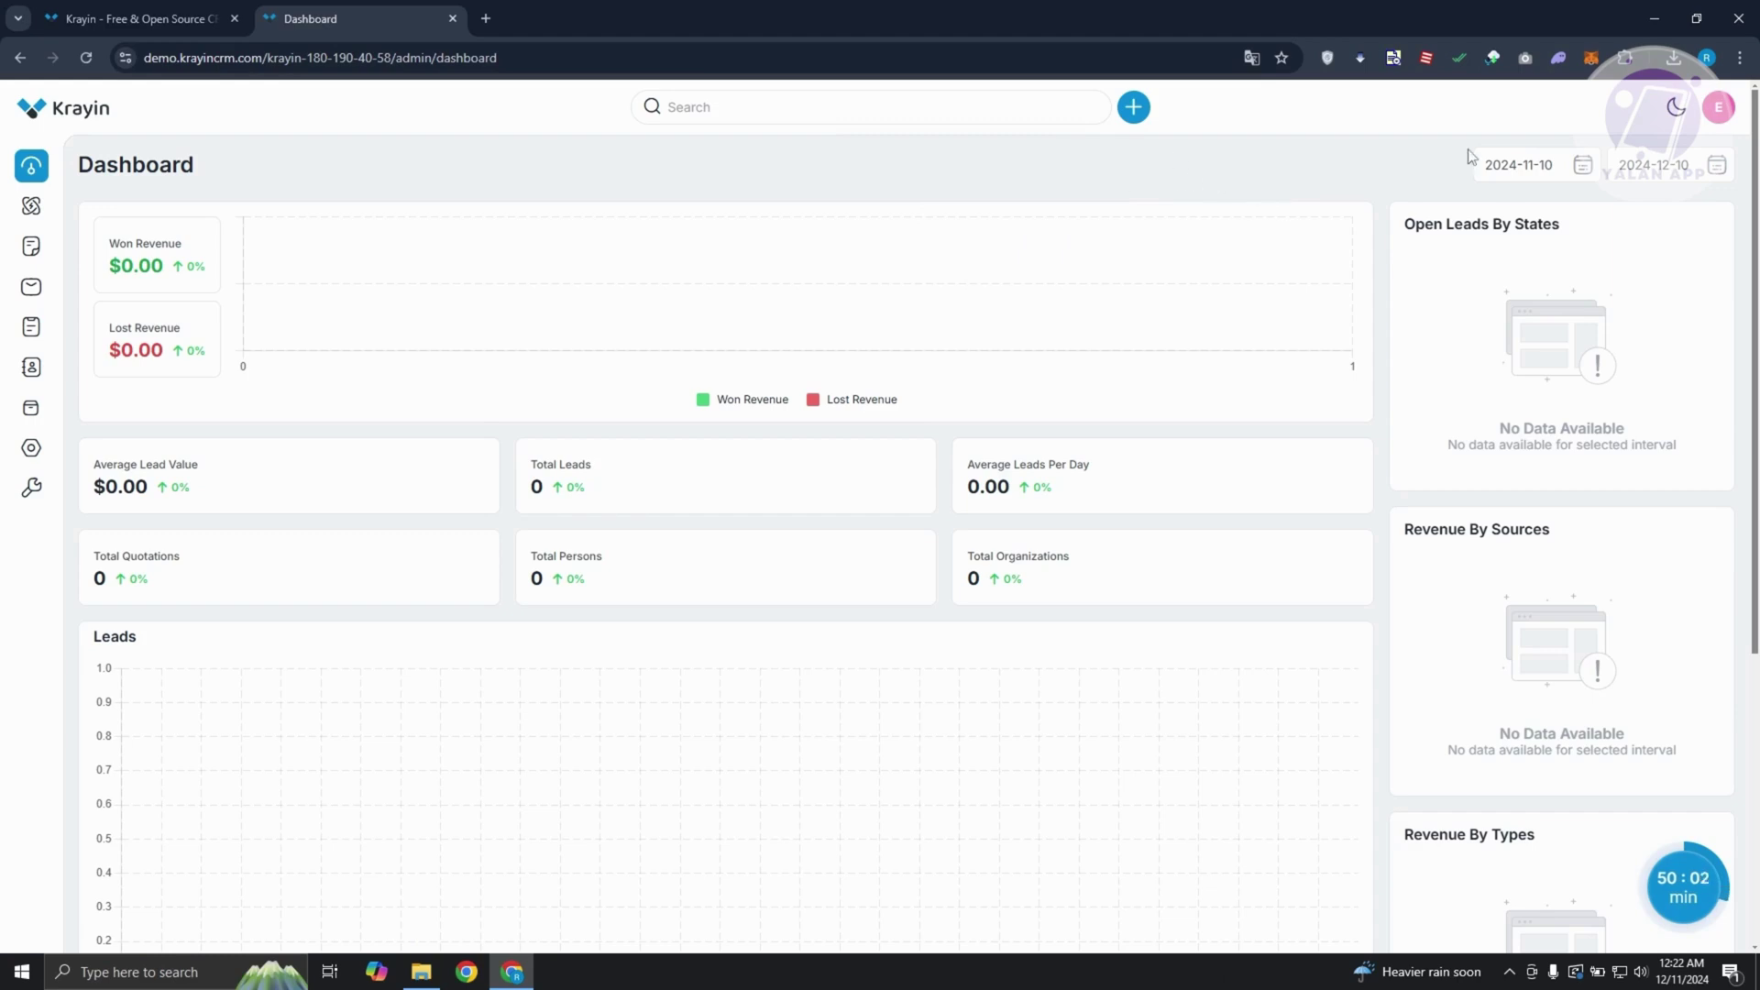
pyautogui.click(1677, 108)
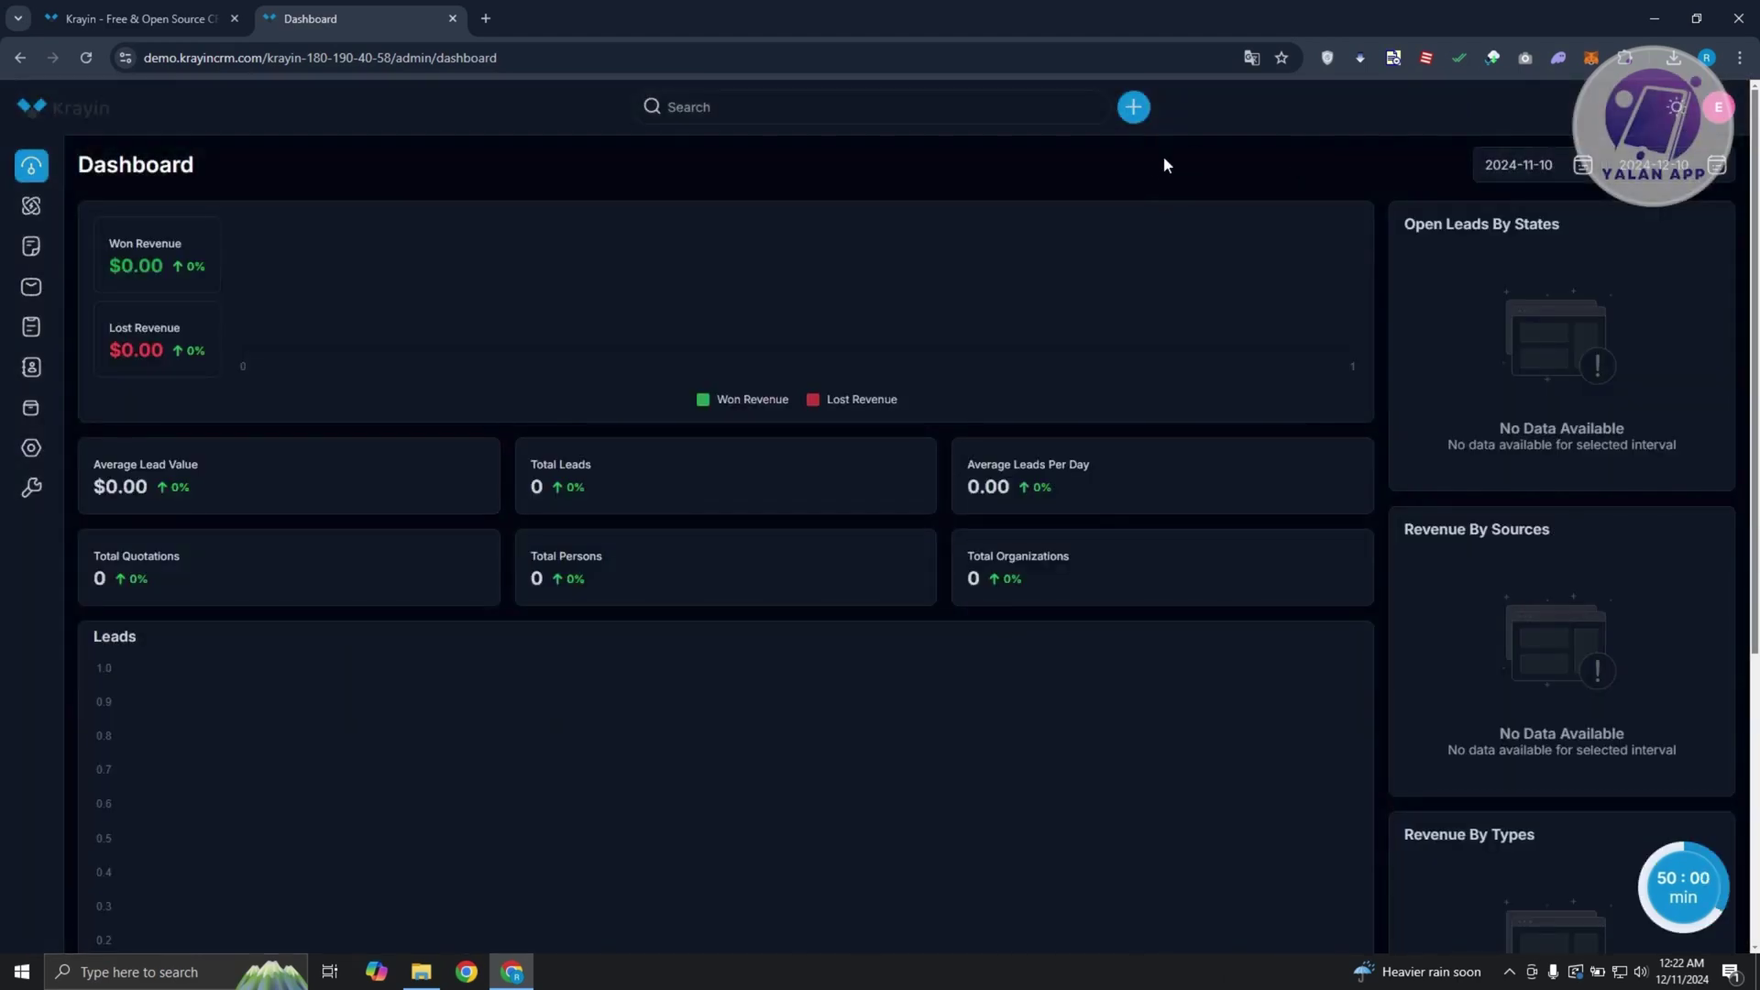